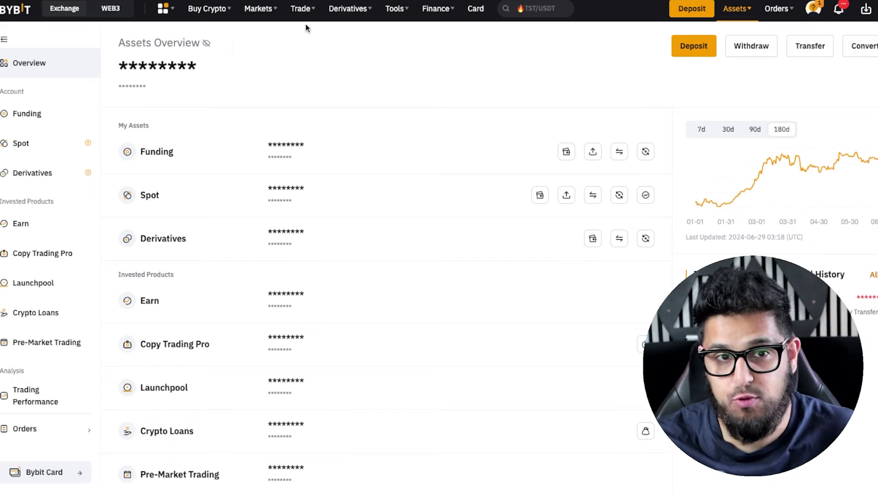
Step: Bring up Bybit's Derivatives menu from the top bar to reveal Copy Trading
mouse_move(292, 17)
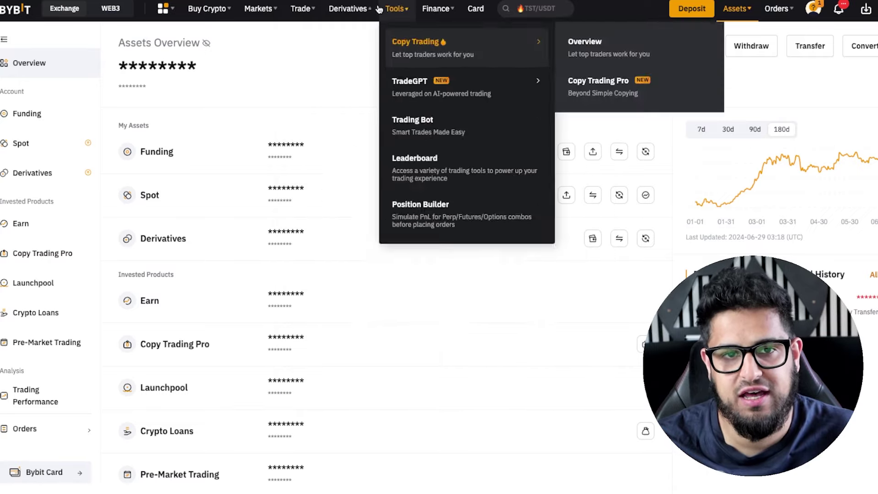
mouse_move(350, 9)
mouse_move(372, 83)
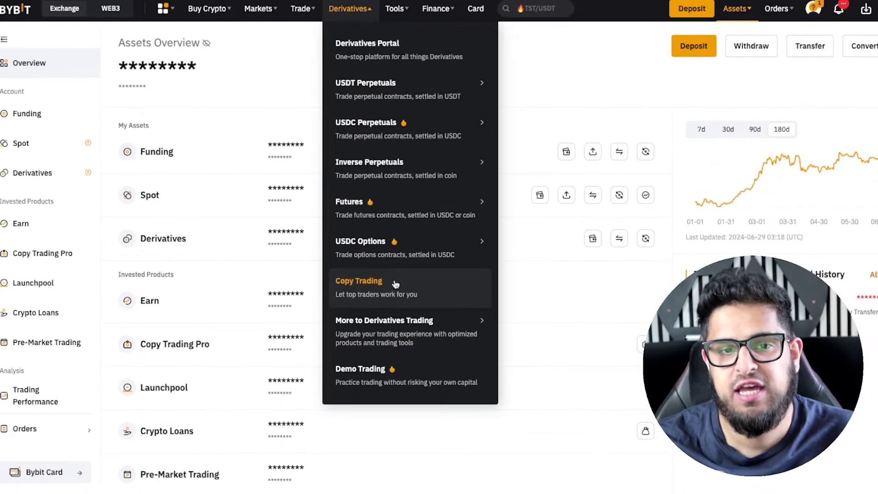
Step: Go to Copy Trading from the Derivatives menu and close the Daily Picks popup
left_click(379, 301)
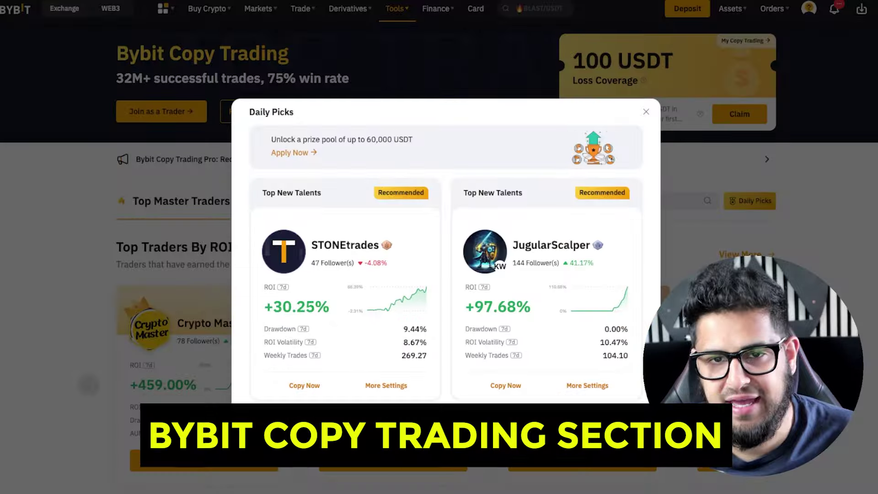
left_click(648, 114)
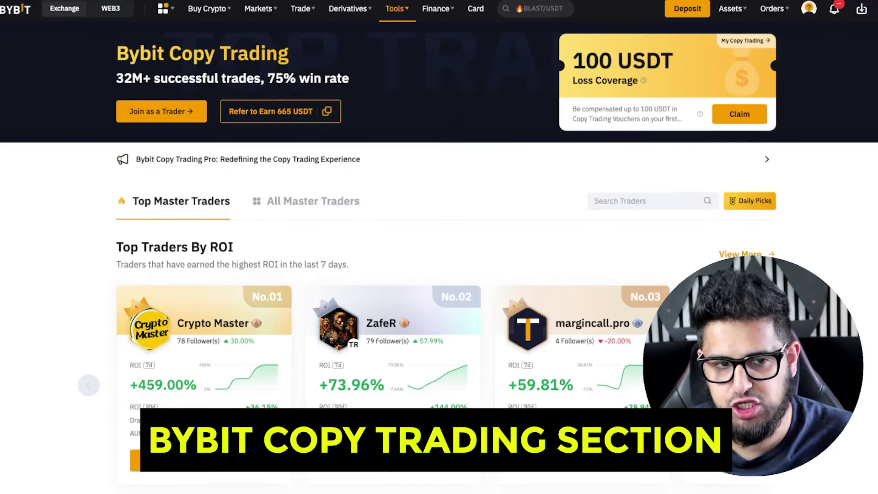
scroll(648, 114, "down", 1)
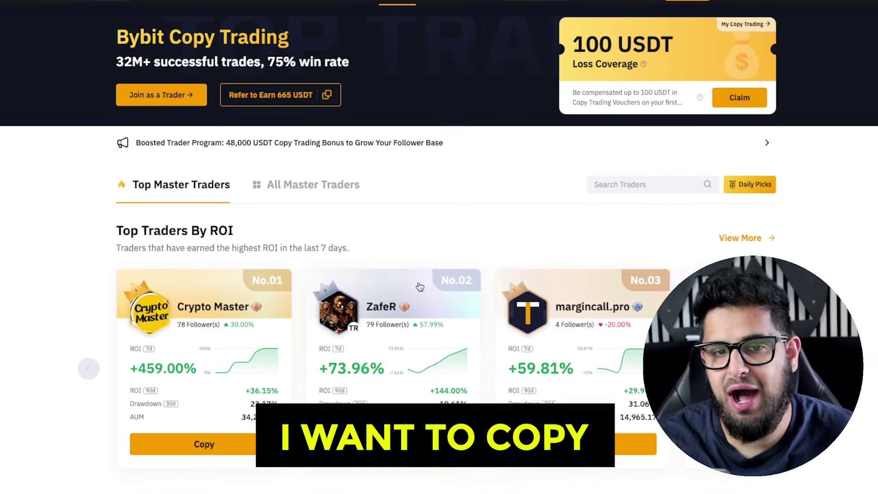
scroll(416, 310, "down", 4)
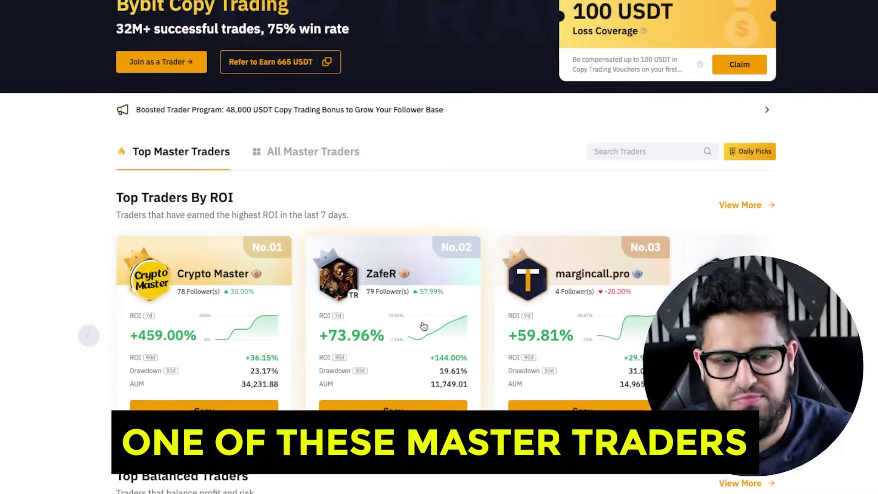
scroll(424, 326, "down", 15)
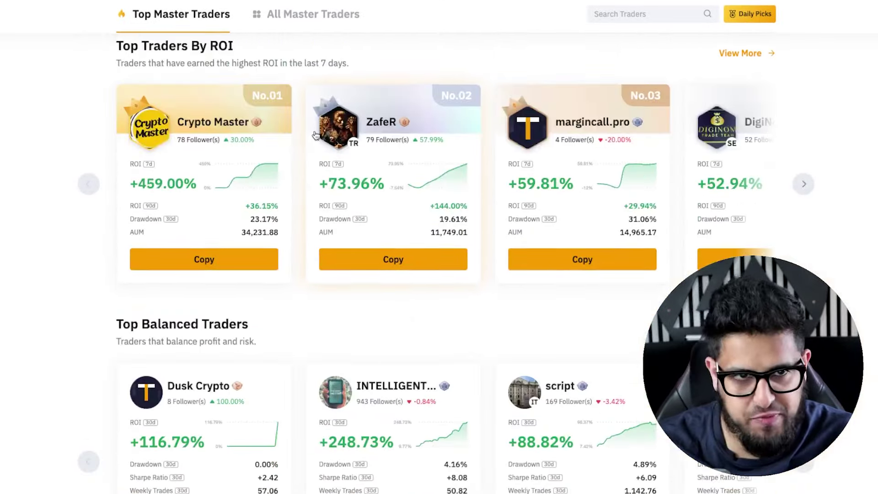
scroll(316, 135, "up", 5)
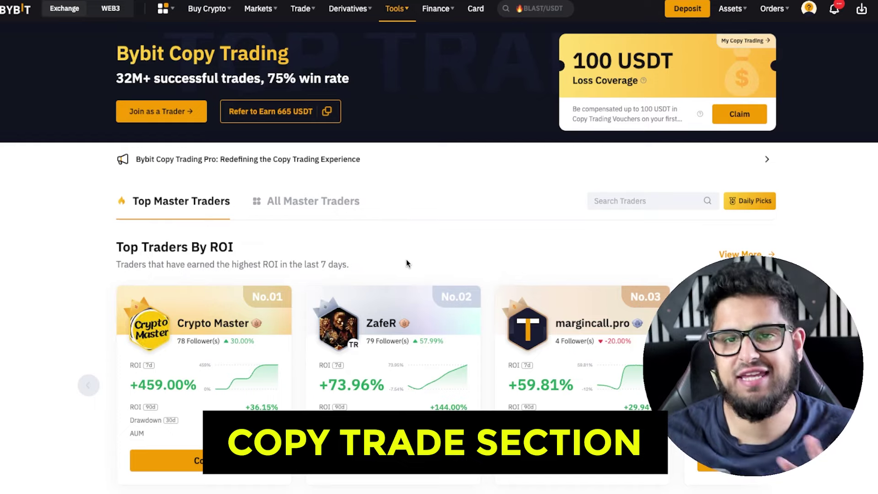
scroll(408, 263, "down", 3)
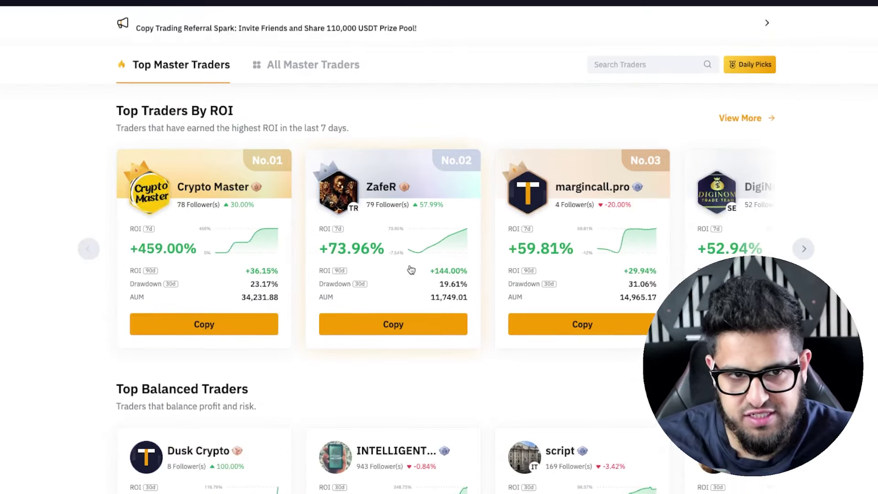
scroll(315, 301, "up", 1)
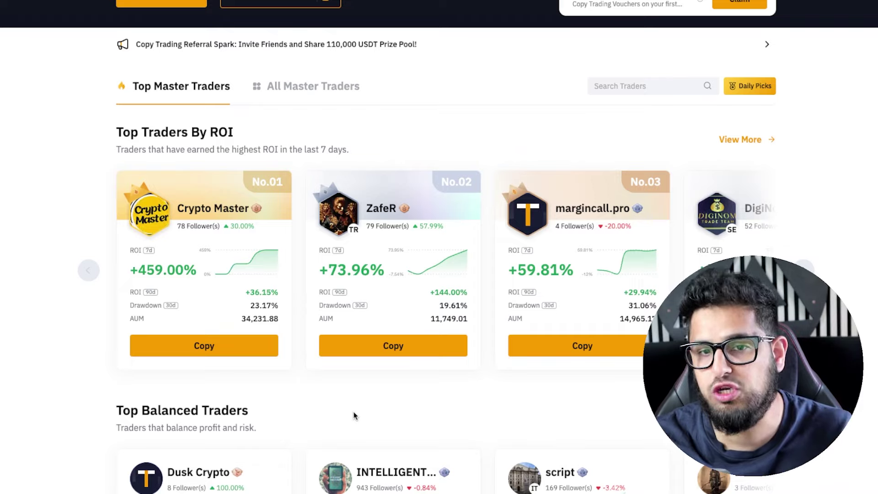
scroll(354, 415, "down", 3)
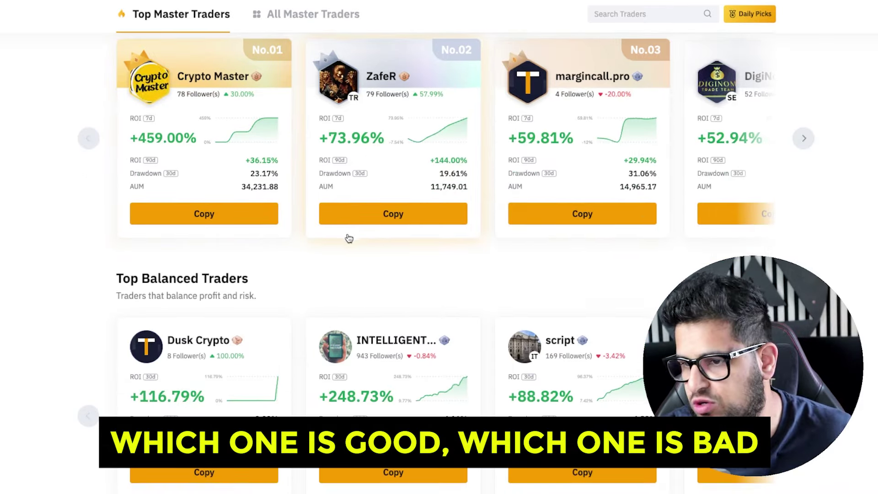
scroll(348, 238, "down", 1)
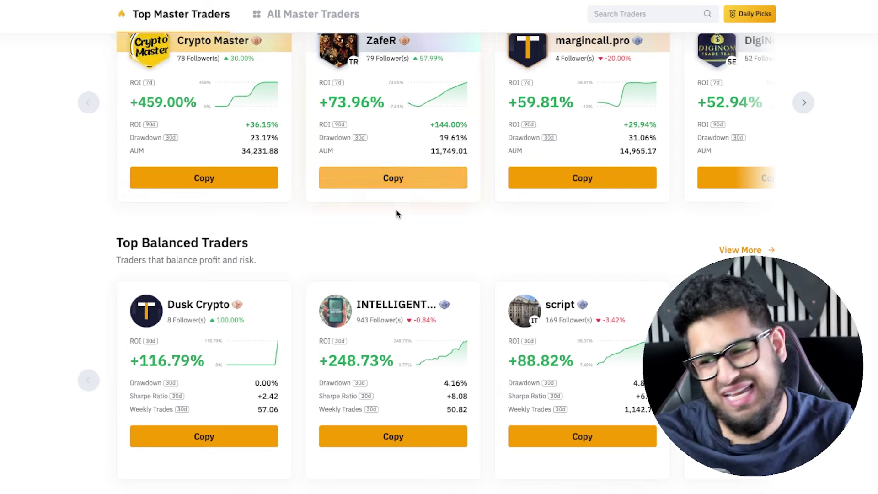
scroll(397, 213, "up", 2)
scroll(398, 214, "up", 2)
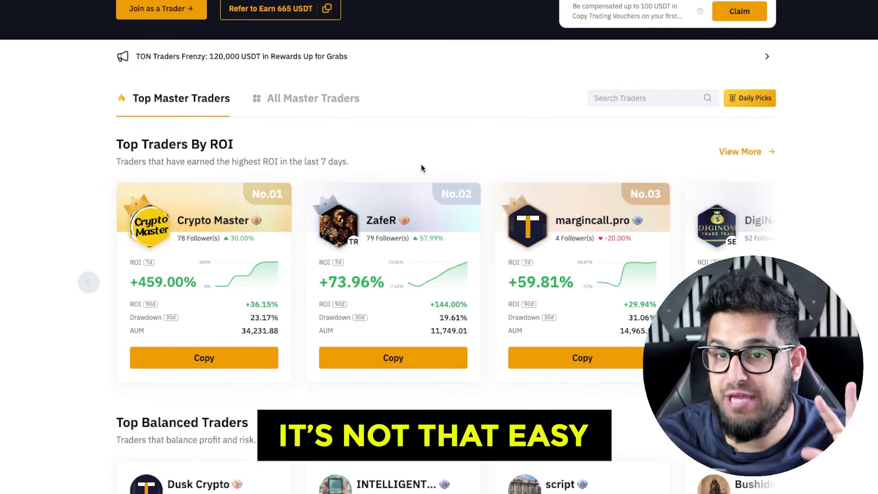
scroll(422, 168, "up", 1)
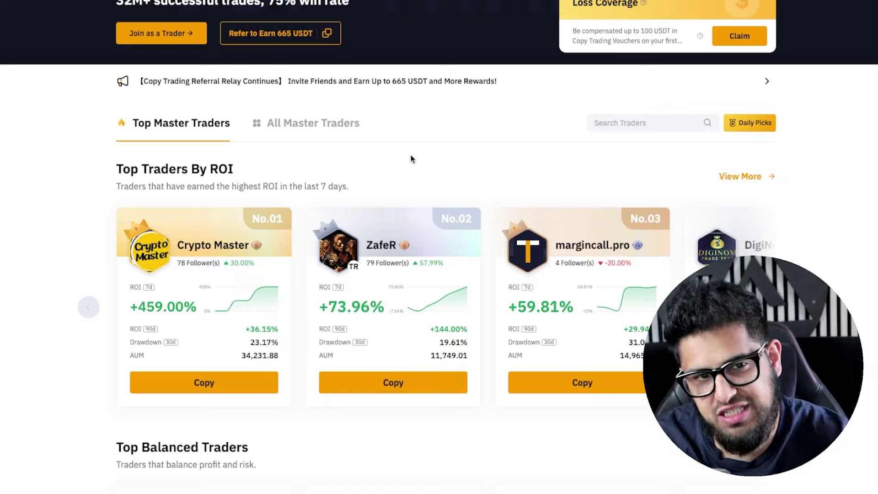
Step: Show the All Master Traders tab with the stats period set to 90d
left_click(313, 123)
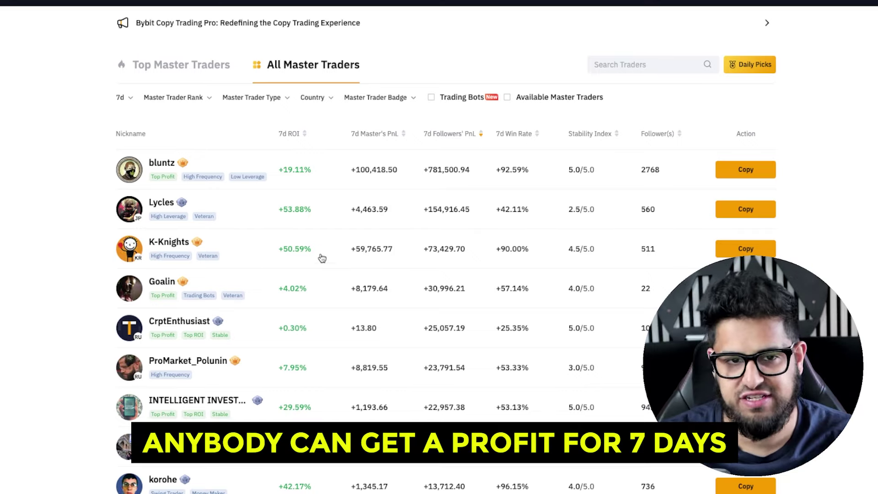
left_click(127, 99)
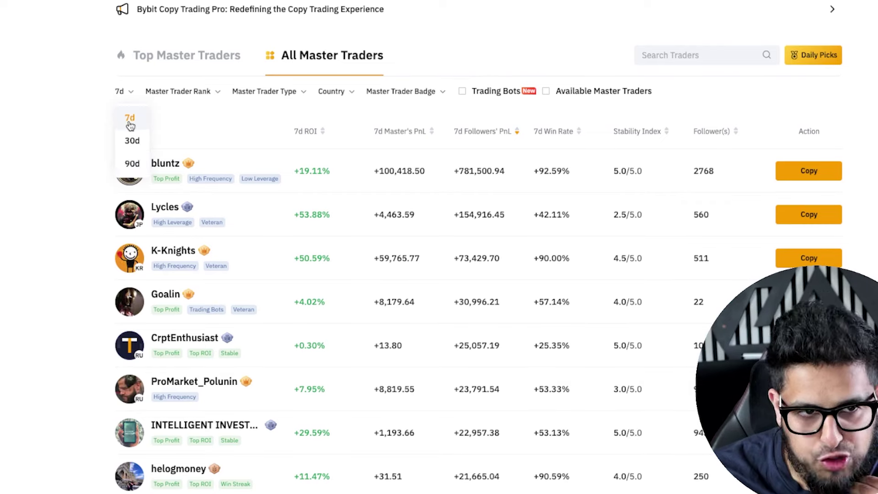
left_click(132, 164)
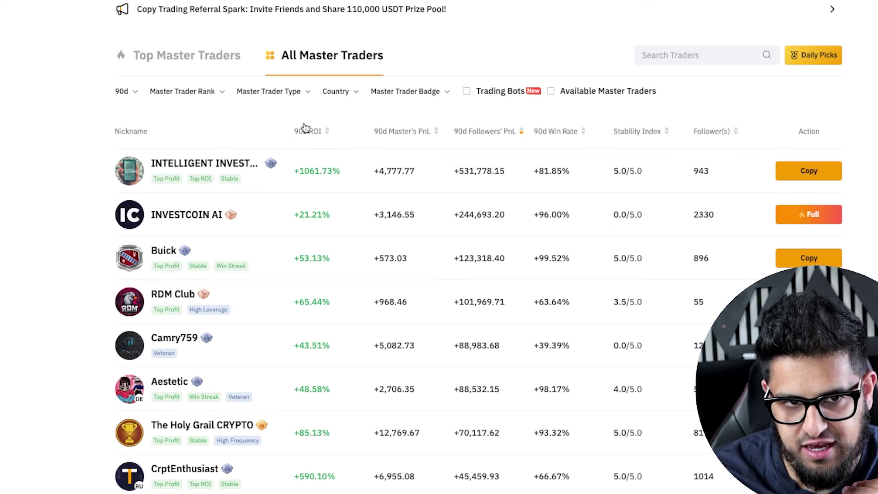
Step: Sort the All Master Traders table by 90d ROI in descending order
left_click(307, 129)
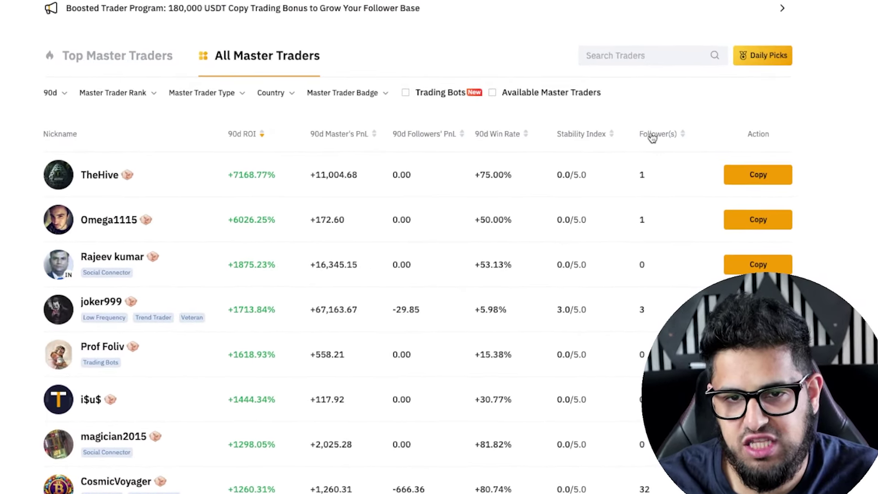
Step: Sort the trader table by the 90d Followers' PnL column, highest first
left_click(417, 134)
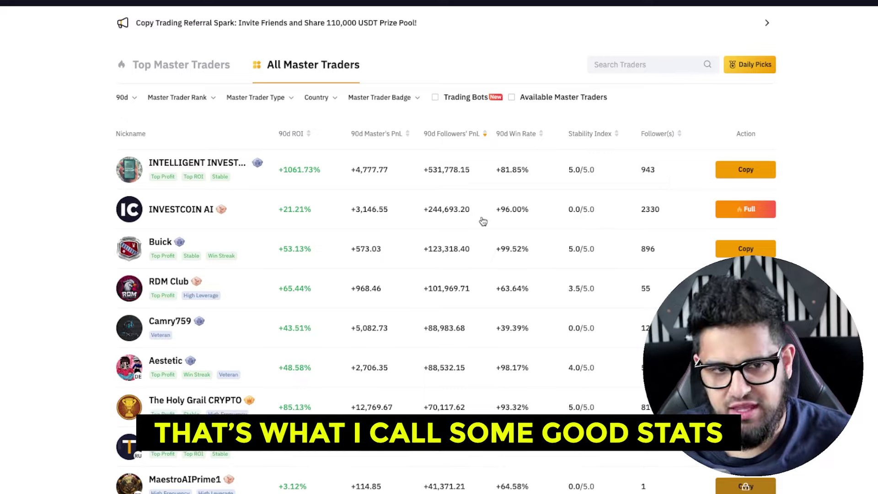
scroll(183, 270, "down", 2)
scroll(186, 270, "up", 1)
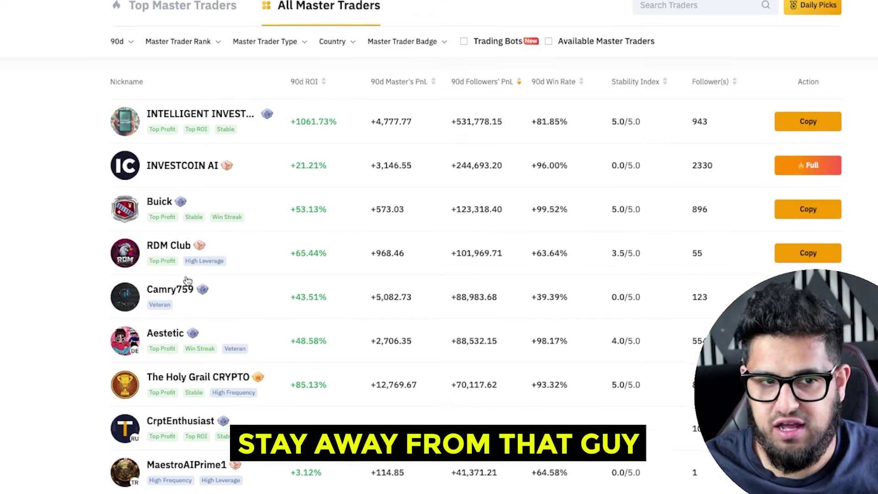
scroll(186, 277, "down", 1)
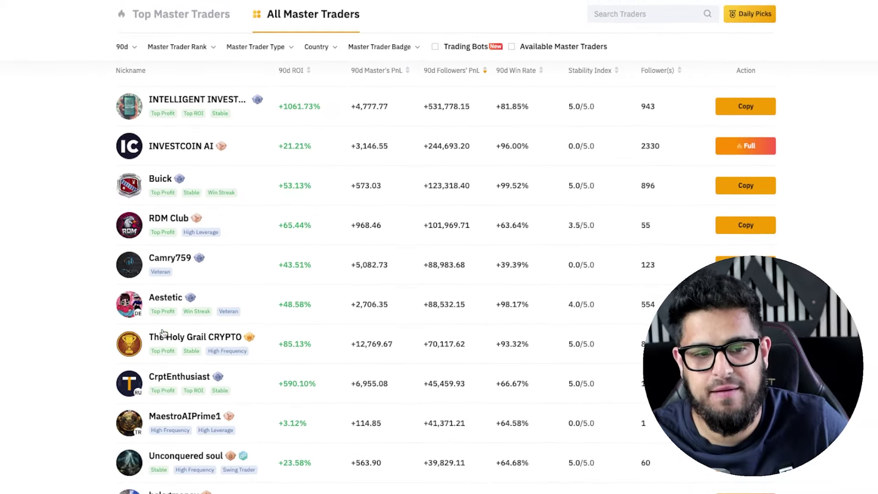
scroll(164, 332, "down", 3)
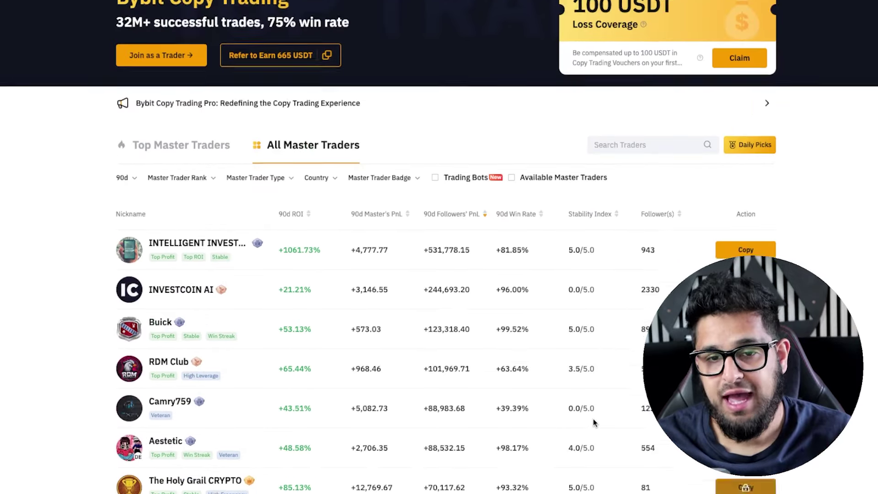
scroll(593, 419, "down", 1)
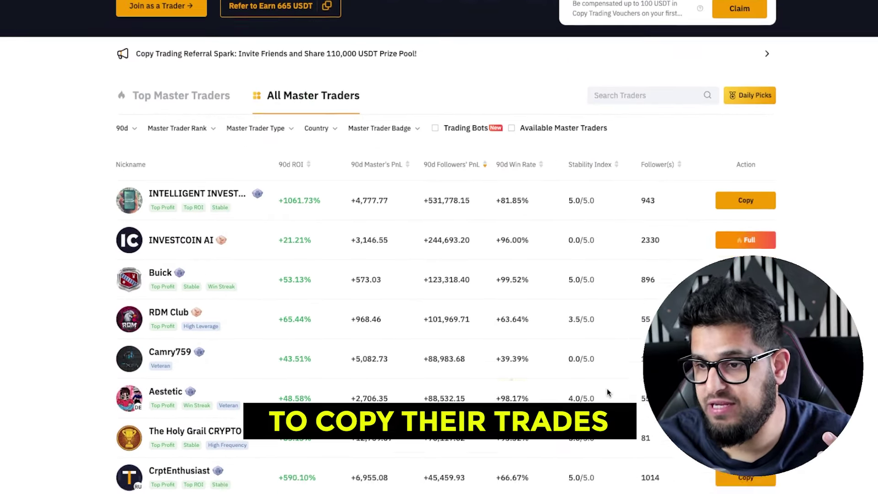
scroll(608, 390, "down", 2)
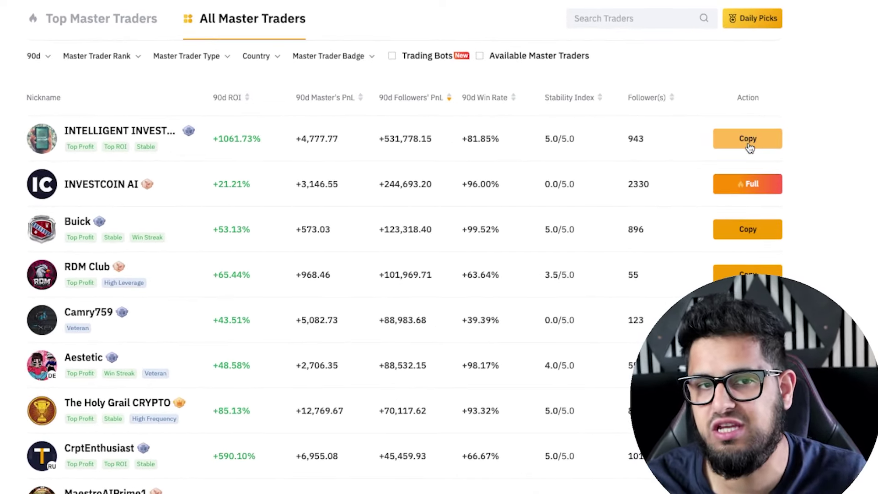
left_click(749, 139)
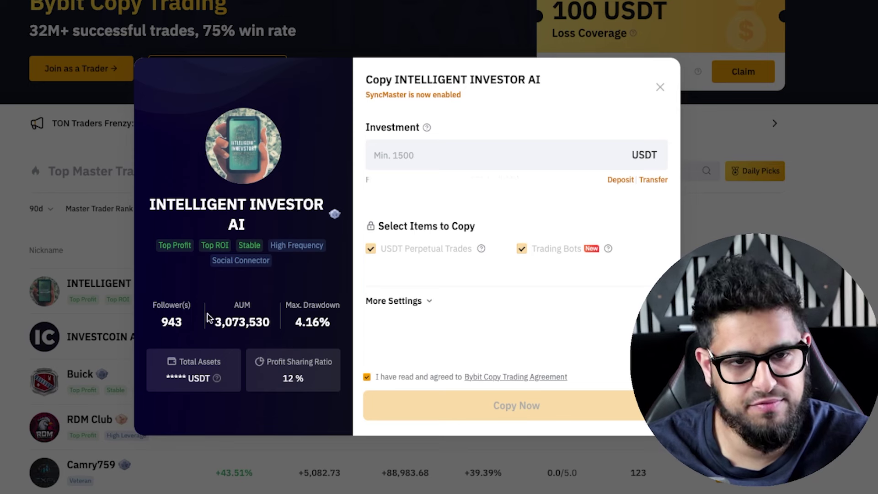
left_click_drag(222, 324, 271, 320)
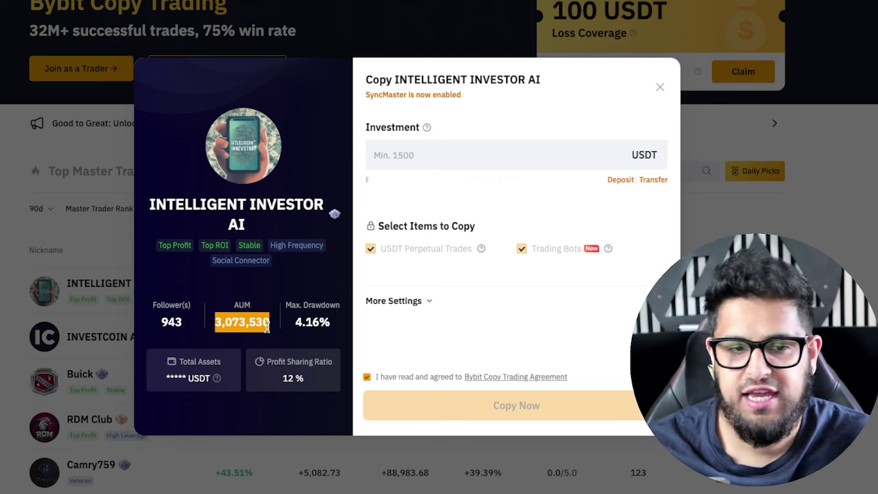
left_click(267, 326)
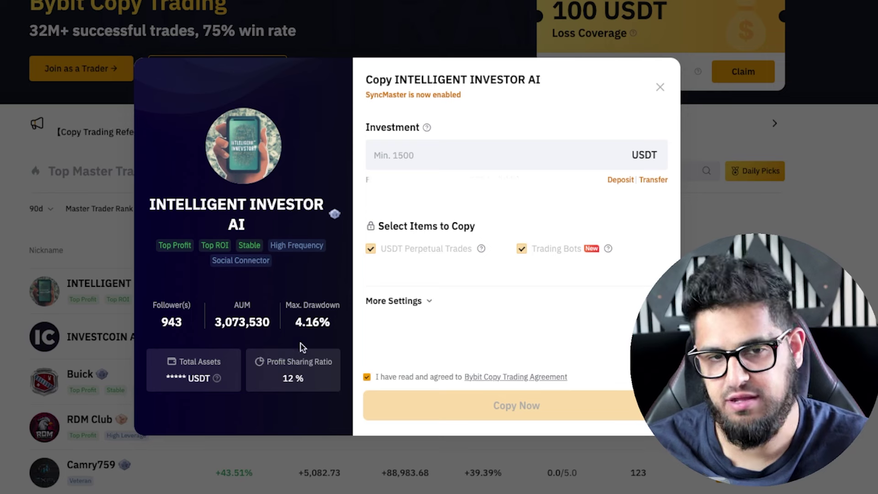
left_click_drag(297, 323, 332, 330)
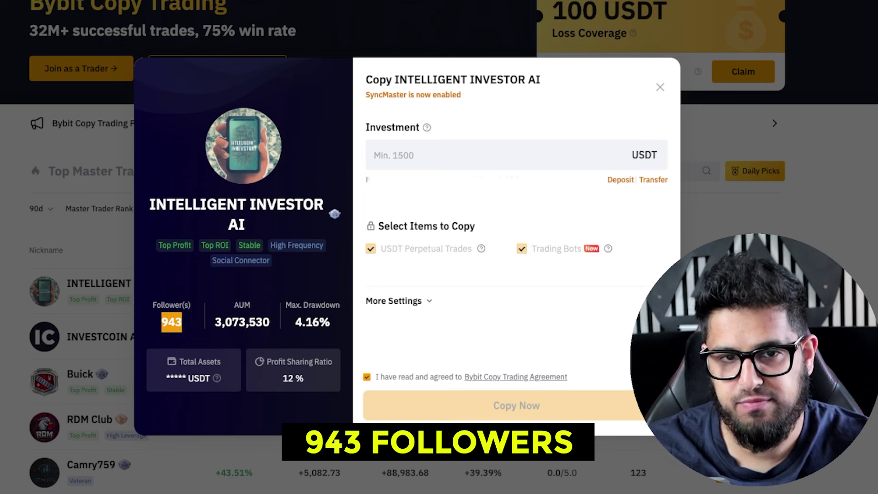
left_click(444, 156)
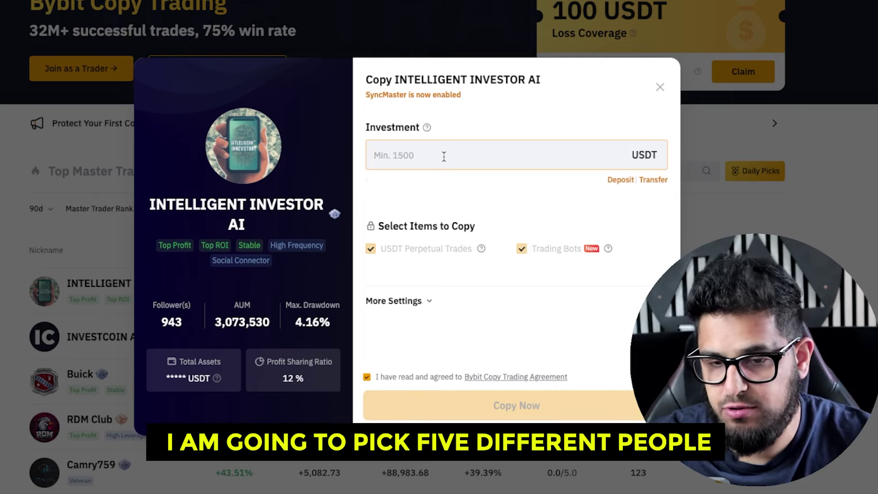
Step: Enter 2000 USDT as the investment, clearing the 1500 USDT minimum warning
type("200")
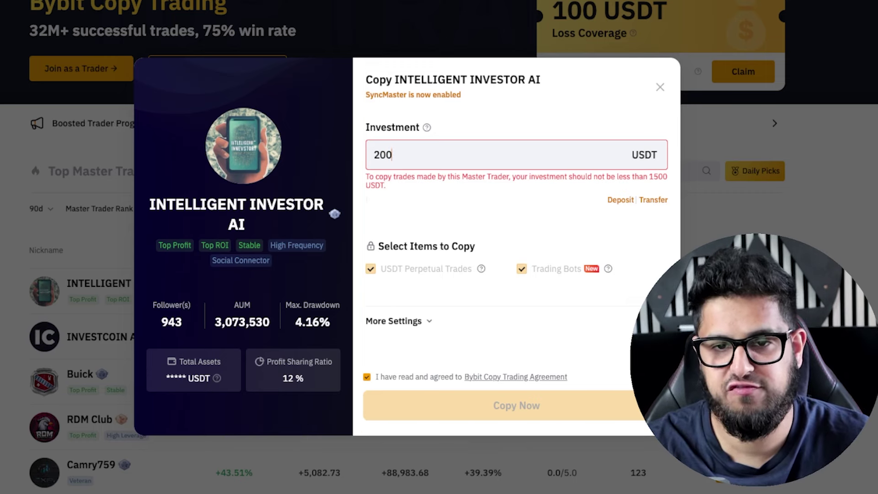
left_click_drag(543, 175, 639, 184)
left_click(438, 147)
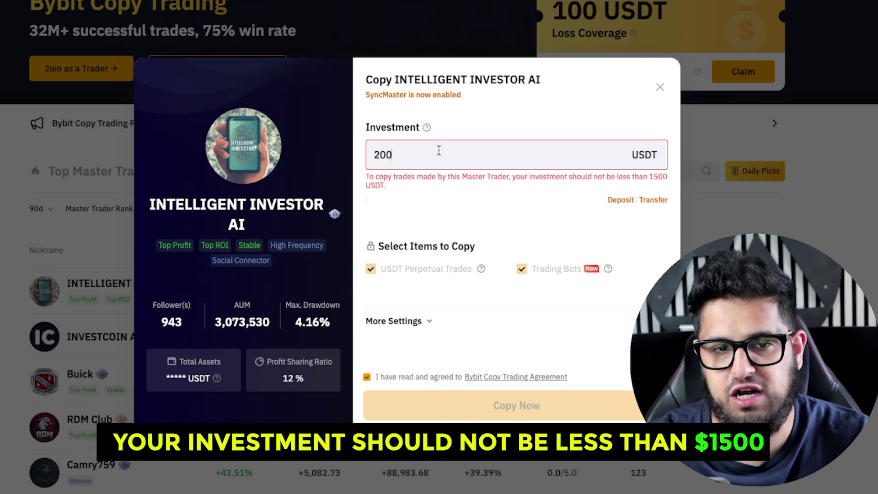
type("0")
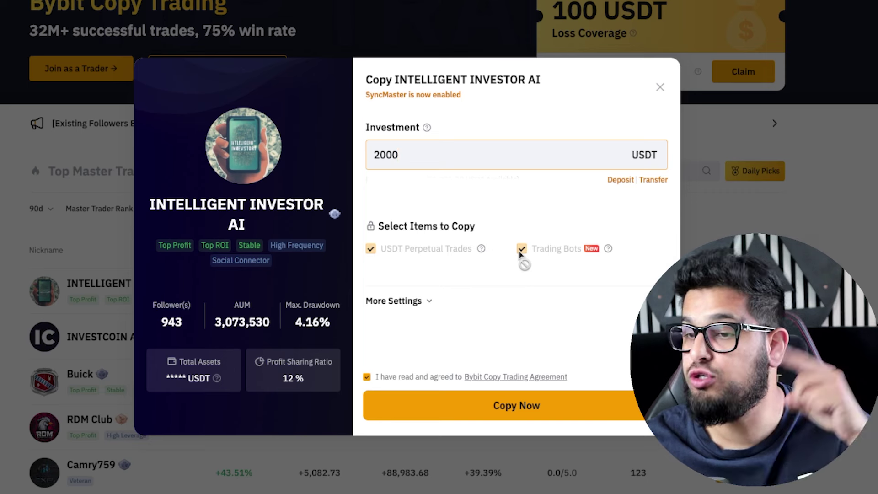
Step: Expand More Settings to reveal the Copy Mode and Margin Mode options
left_click(392, 303)
scroll(398, 308, "down", 3)
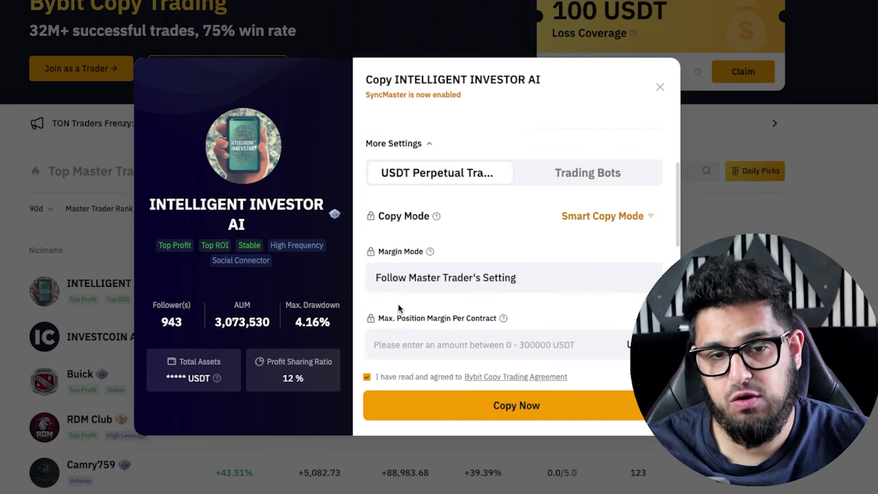
scroll(540, 245, "up", 1)
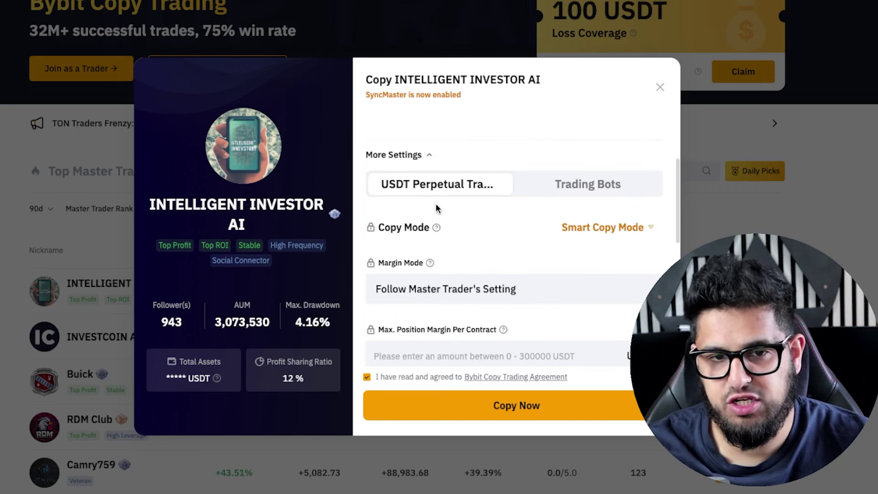
scroll(463, 287, "down", 1)
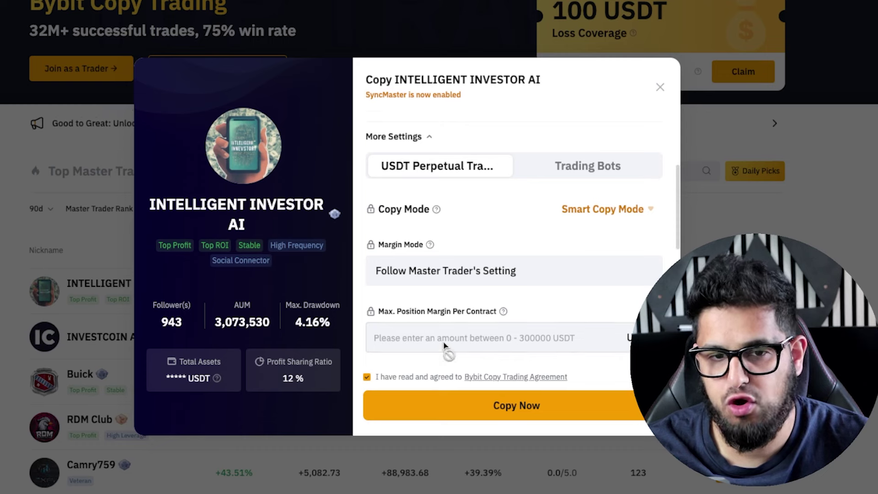
scroll(442, 351, "down", 1)
scroll(442, 334, "down", 1)
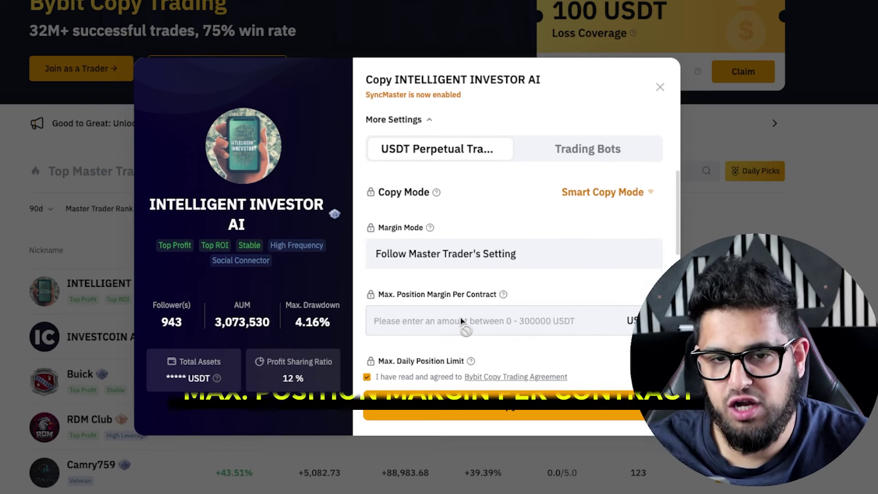
scroll(468, 323, "down", 8)
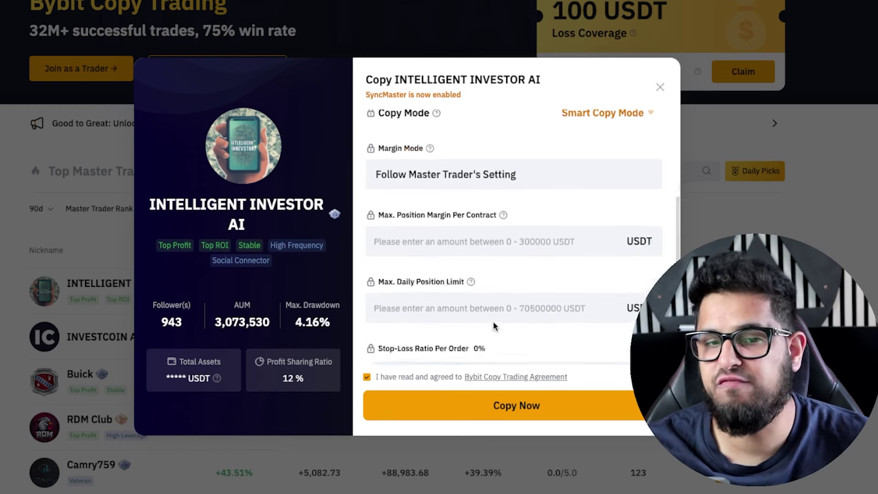
scroll(493, 325, "up", 4)
scroll(493, 326, "up", 3)
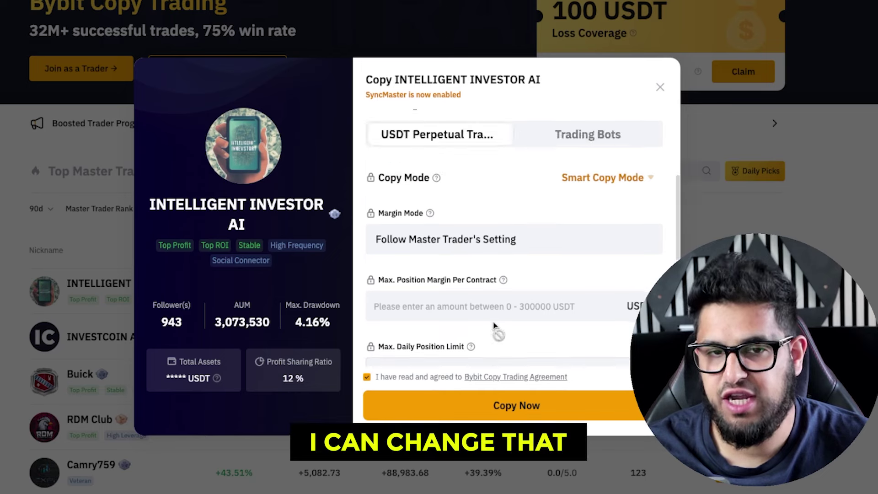
scroll(495, 326, "down", 1)
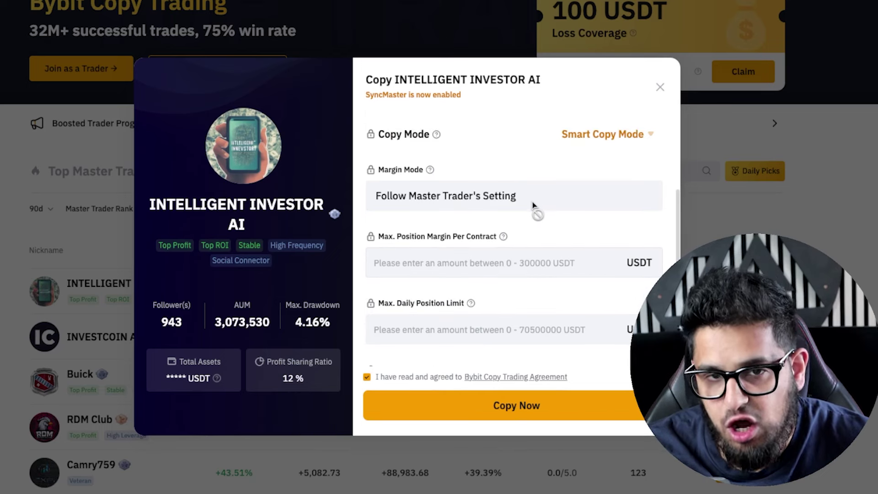
Step: Check Max. Position Margin, then review Daily Limit and 0% Stop-Loss and Take-Profit ratios
left_click(541, 261)
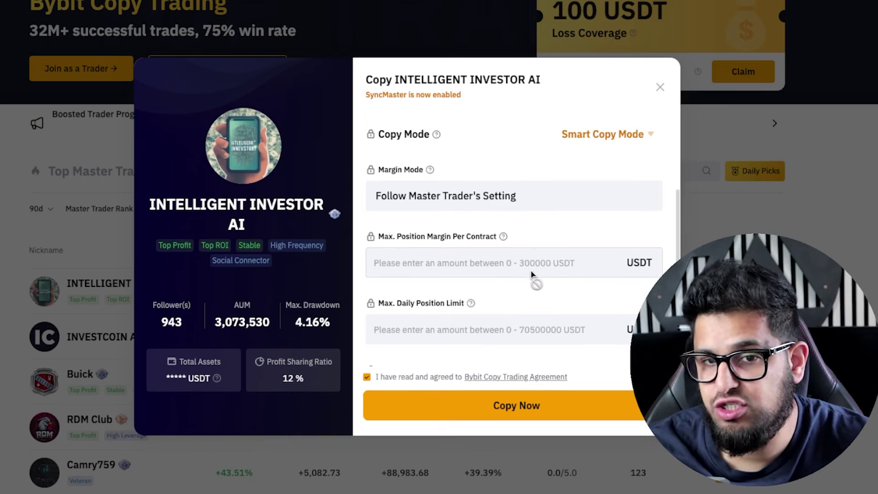
scroll(519, 311, "down", 1)
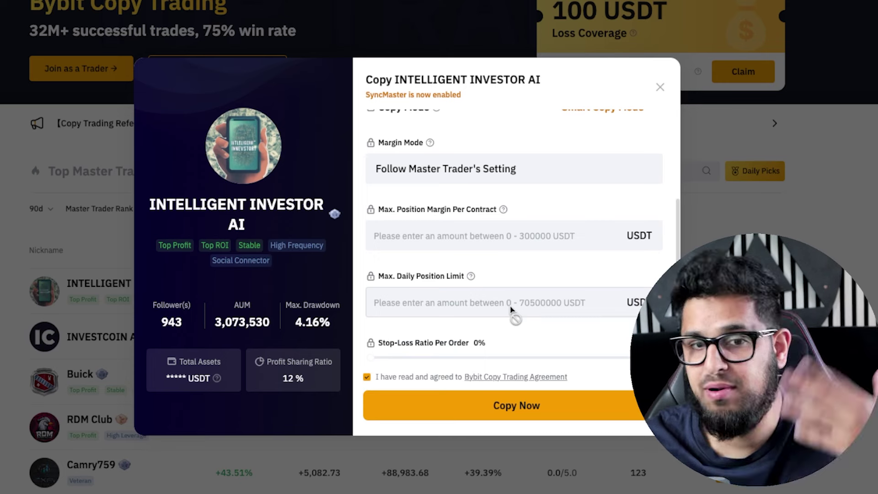
scroll(512, 310, "down", 1)
scroll(511, 310, "down", 2)
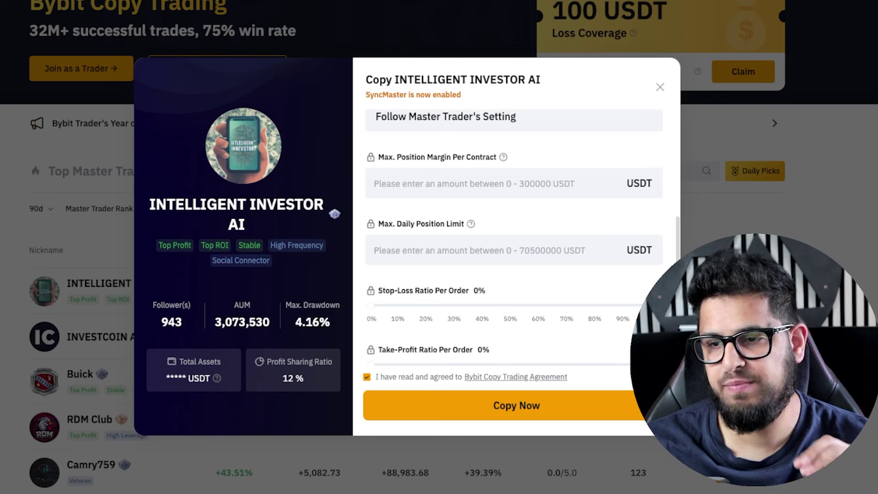
scroll(469, 320, "down", 1)
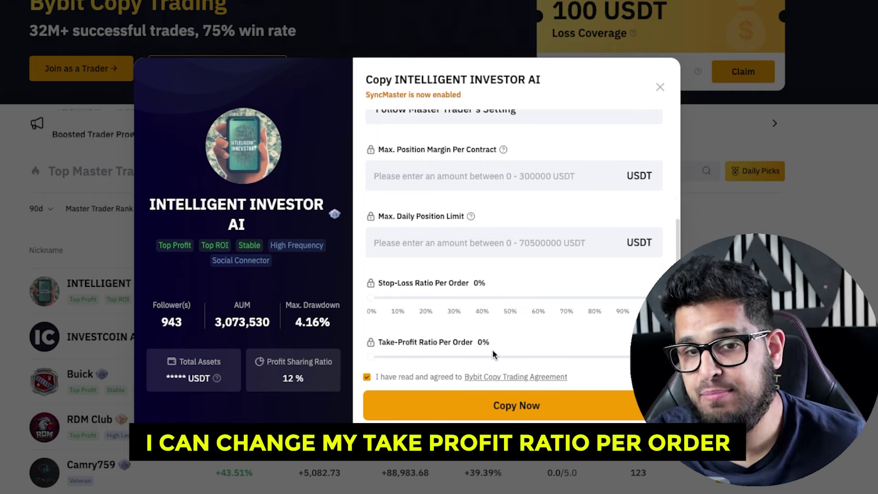
scroll(494, 354, "up", 1)
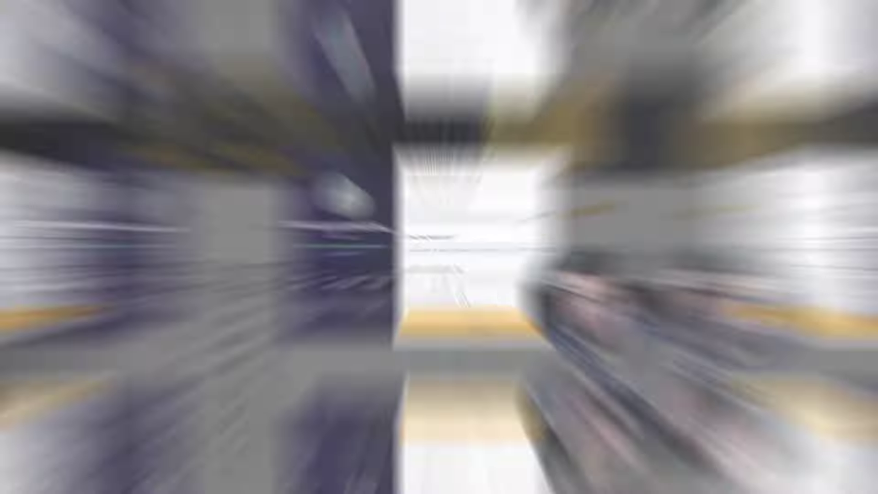
scroll(483, 218, "up", 3)
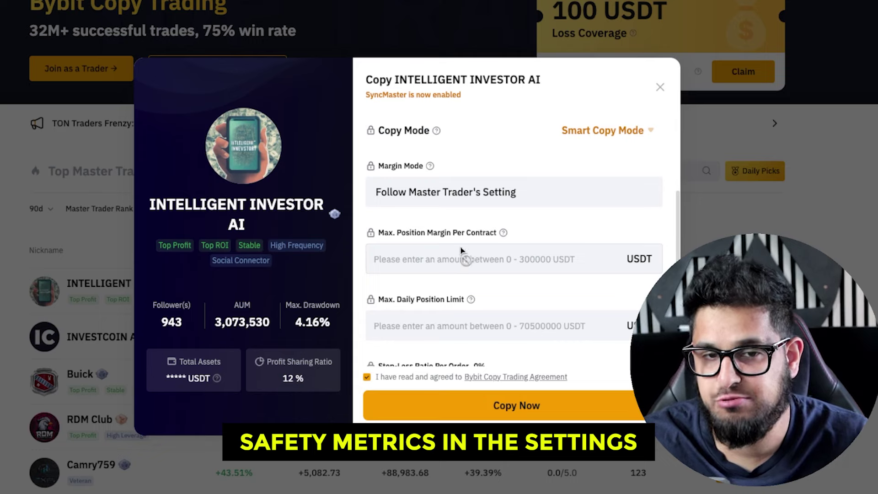
scroll(458, 275, "down", 1)
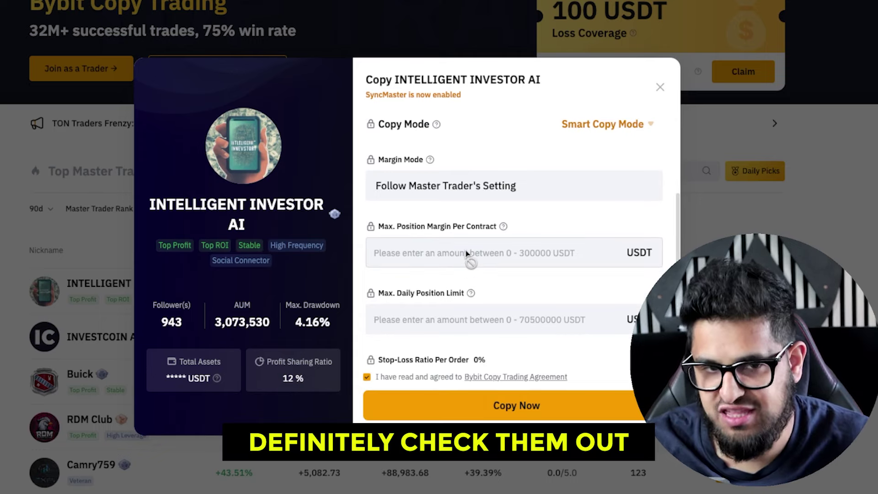
scroll(467, 254, "down", 2)
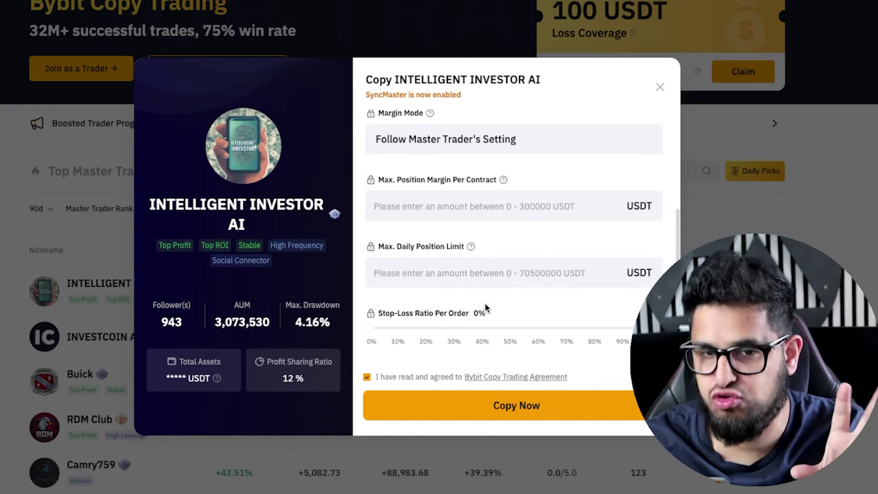
scroll(485, 303, "down", 1)
scroll(485, 304, "down", 1)
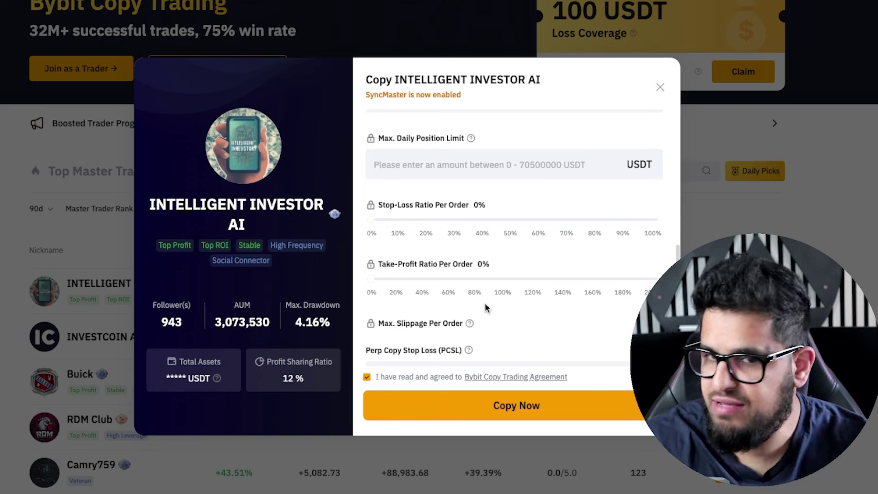
double_click(312, 324)
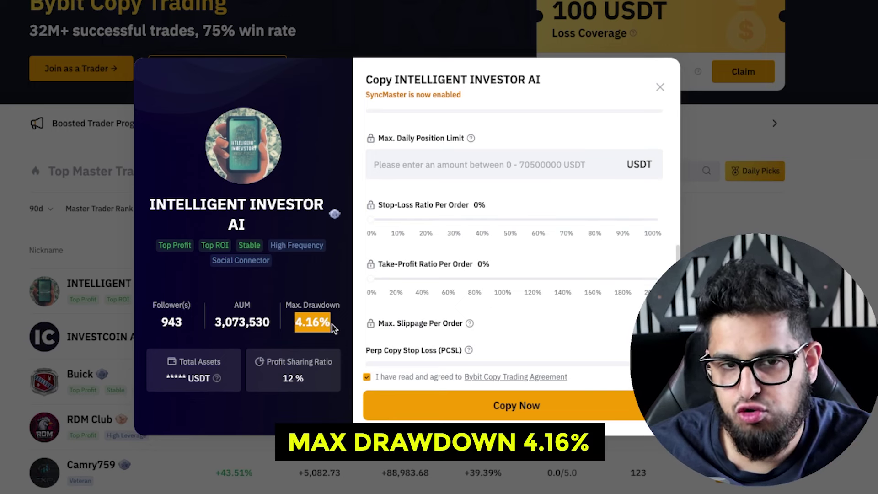
left_click(296, 324)
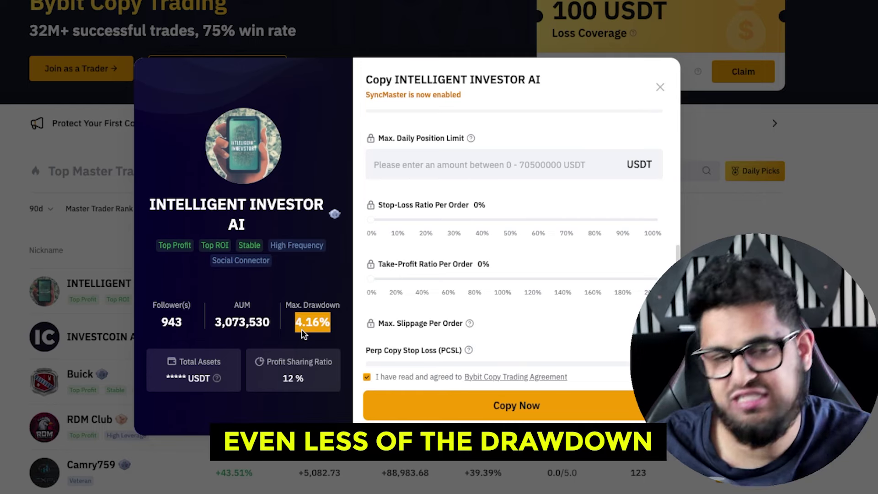
Step: Close the copy dialog and select Full on INVESTCOIN AI to view its profile
left_click(661, 89)
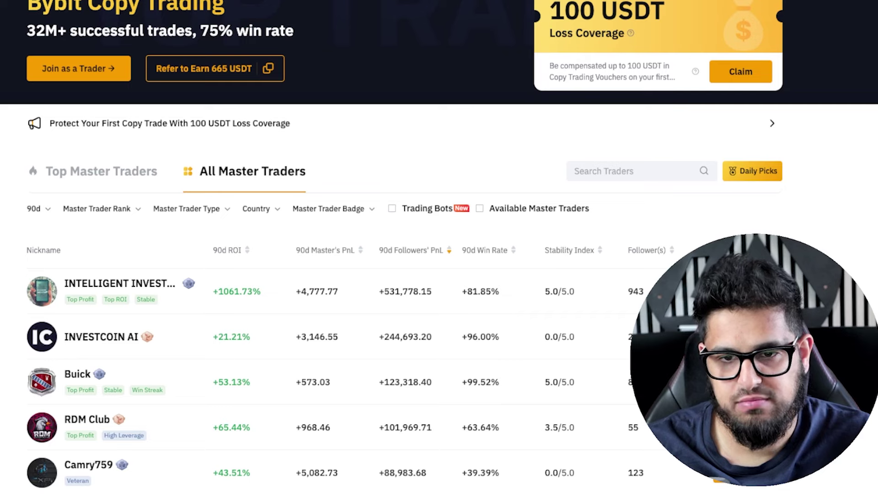
scroll(690, 99, "down", 5)
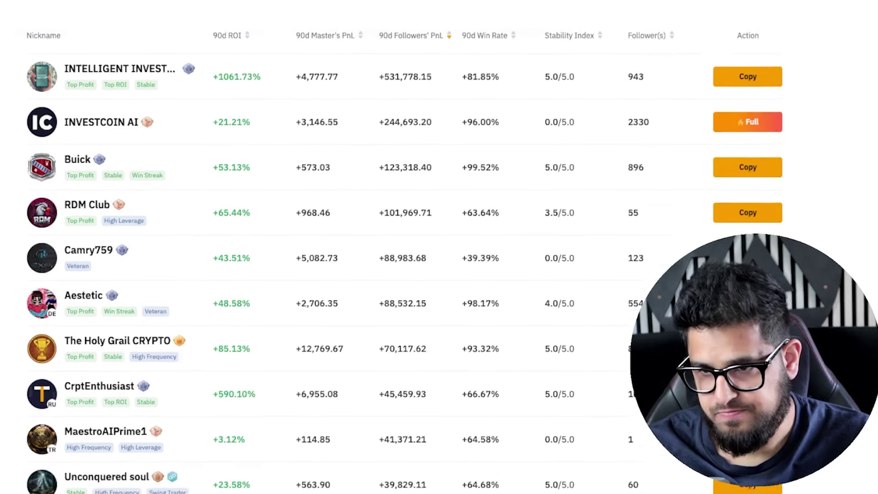
scroll(750, 158, "up", 1)
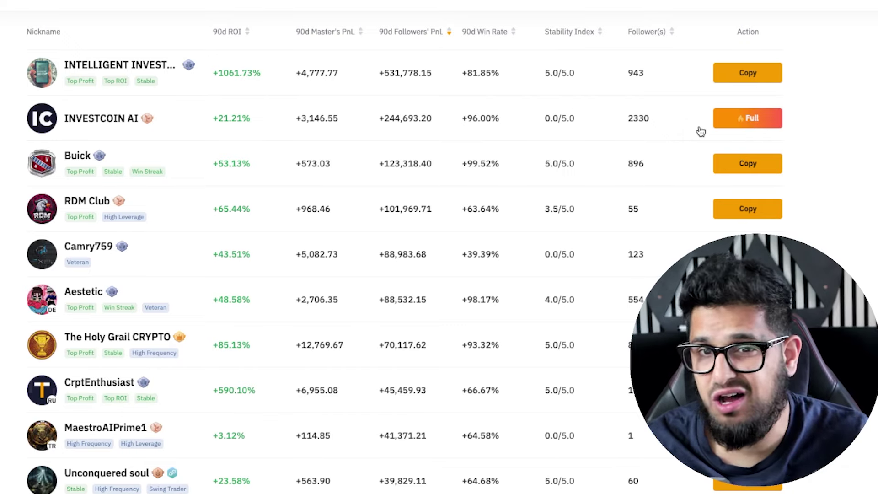
left_click(733, 119)
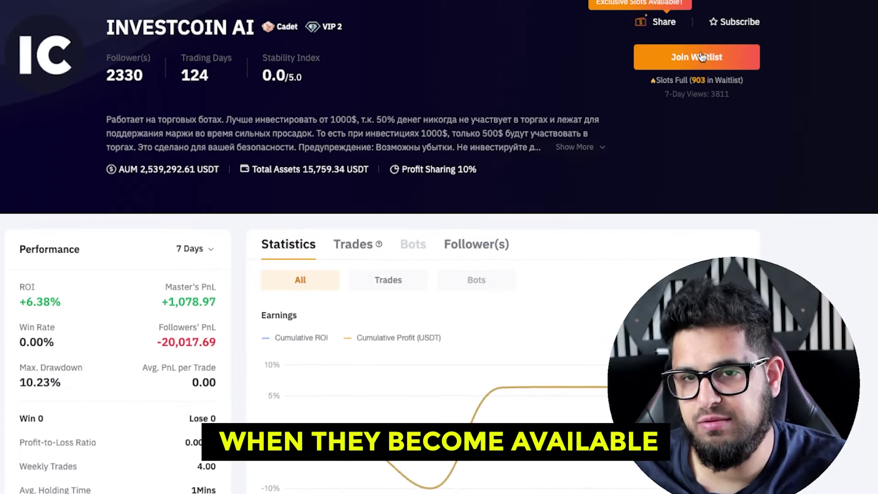
Step: Join INVESTCOIN AI's waitlist, then leave it again
left_click(677, 64)
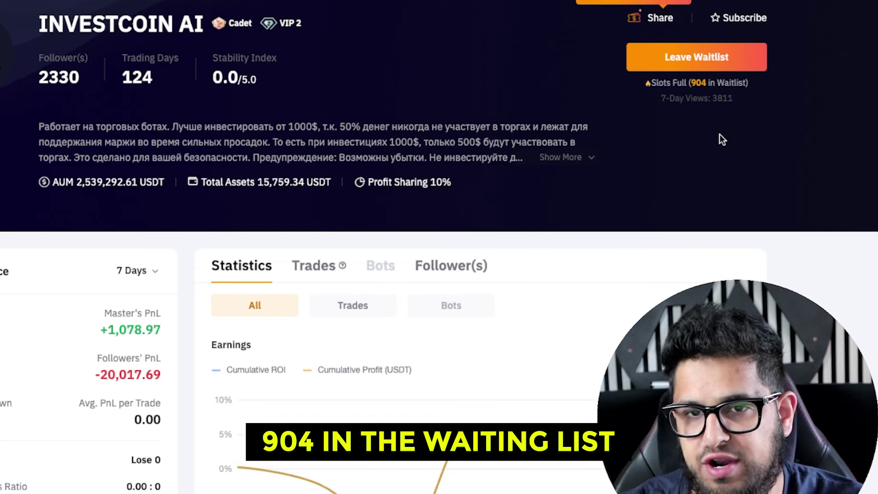
left_click(699, 56)
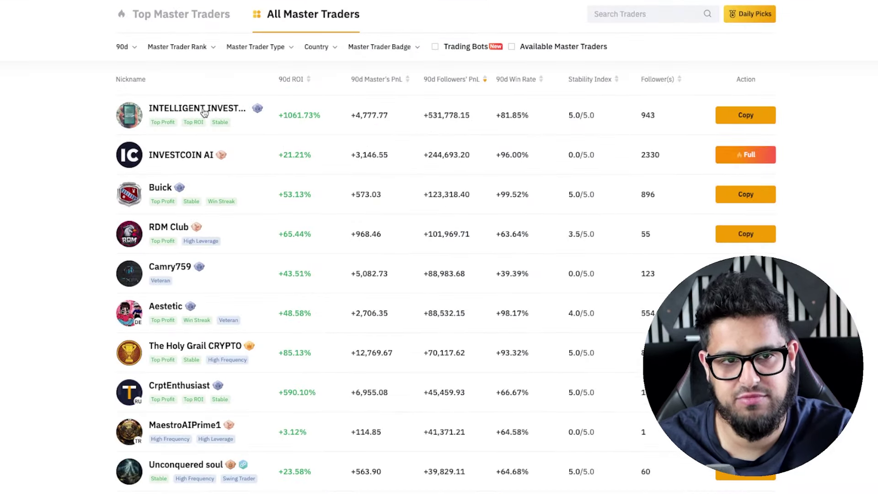
Step: Open INTELLIGENT INVESTOR AI's profile and set its Earnings chart to 90 Days
left_click(228, 108)
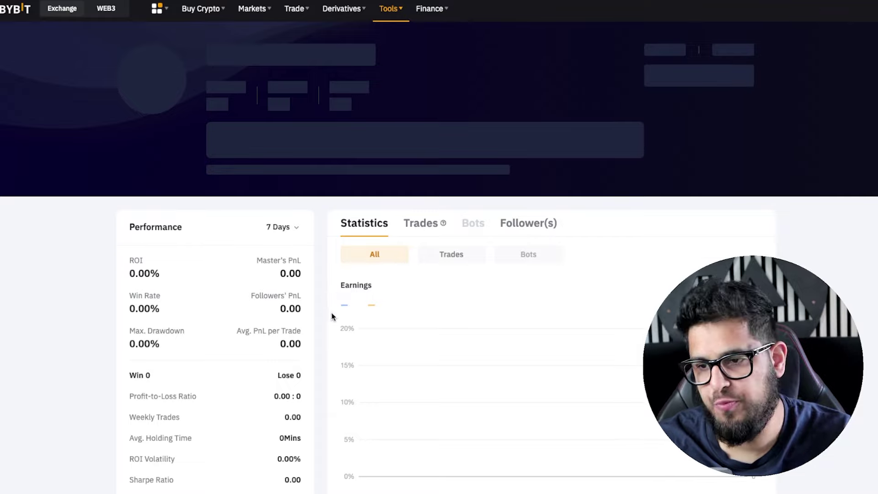
scroll(338, 328, "down", 2)
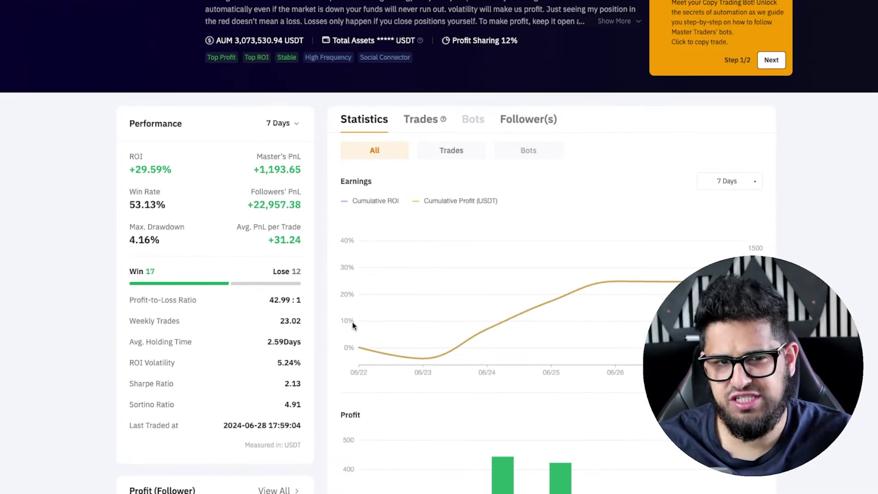
scroll(503, 388, "down", 2)
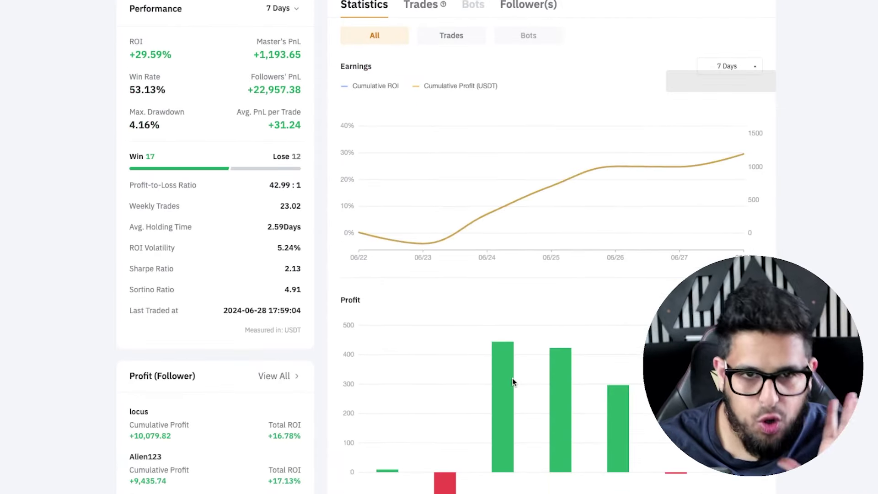
scroll(514, 374, "up", 4)
scroll(514, 375, "down", 2)
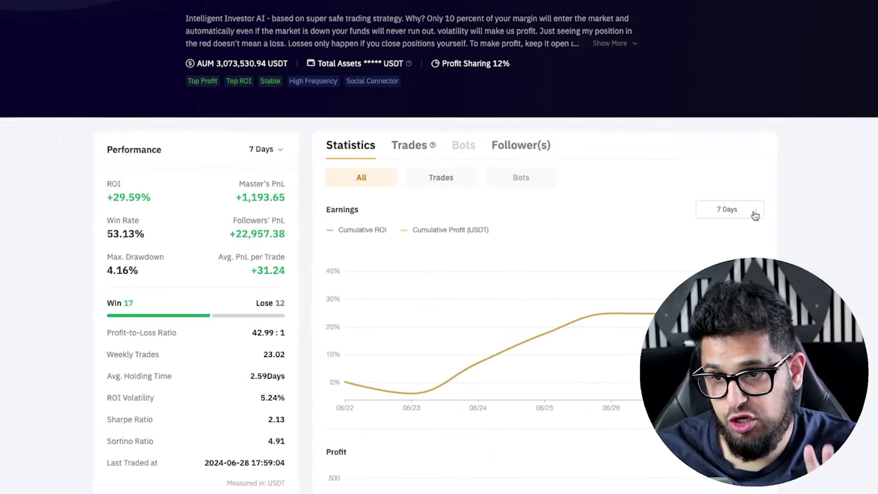
left_click(754, 211)
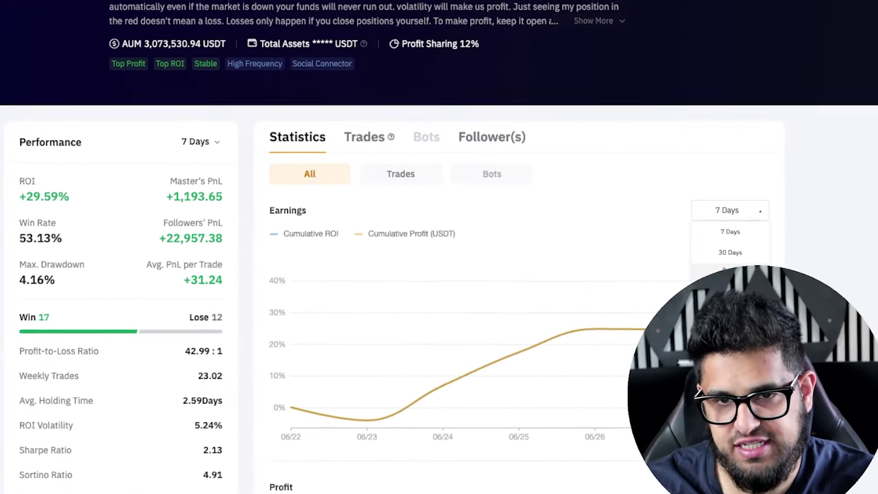
left_click(730, 269)
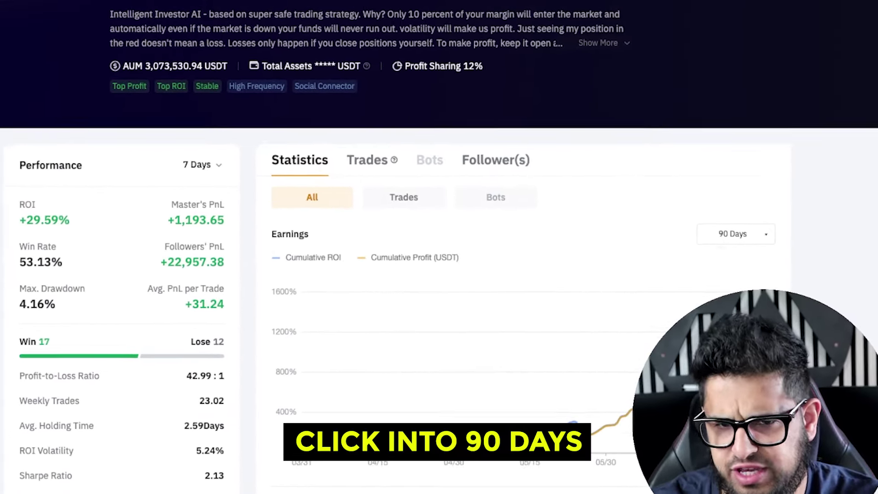
scroll(578, 429, "down", 2)
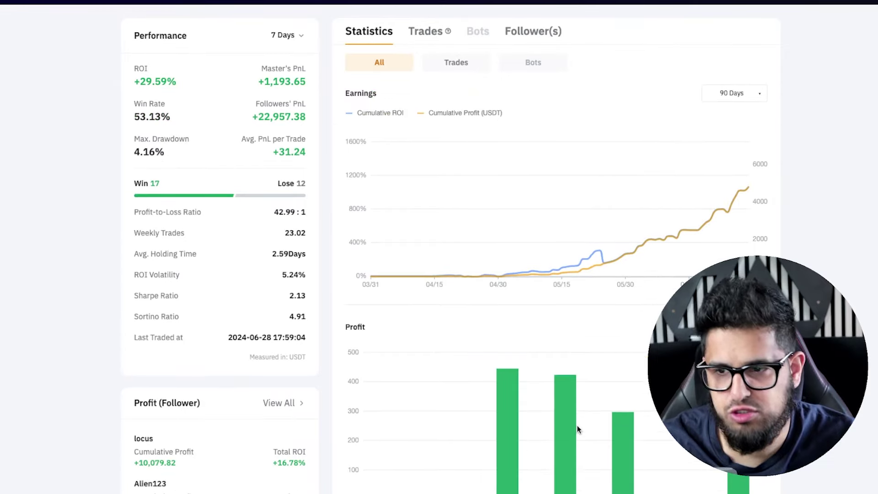
mouse_move(601, 279)
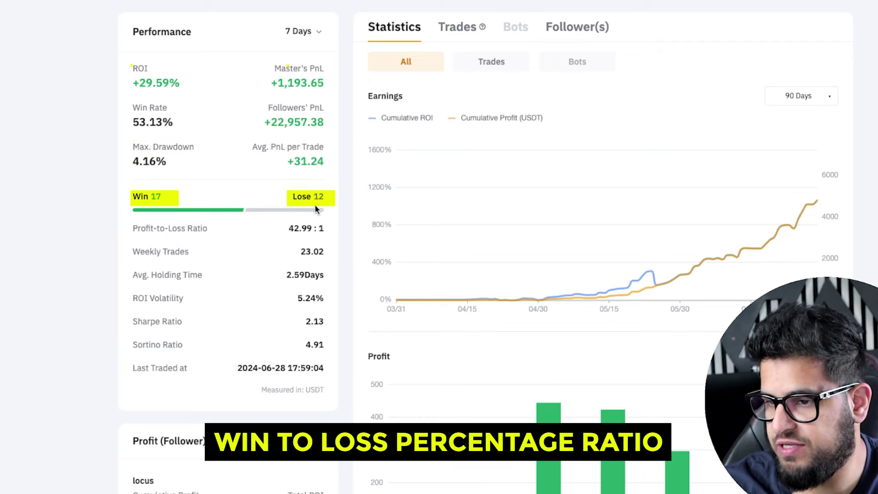
scroll(315, 204, "down", 1)
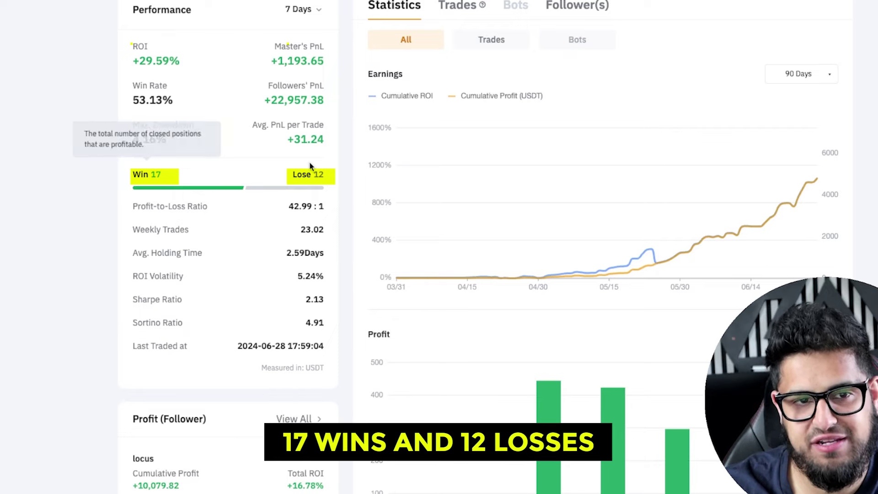
scroll(319, 182, "down", 1)
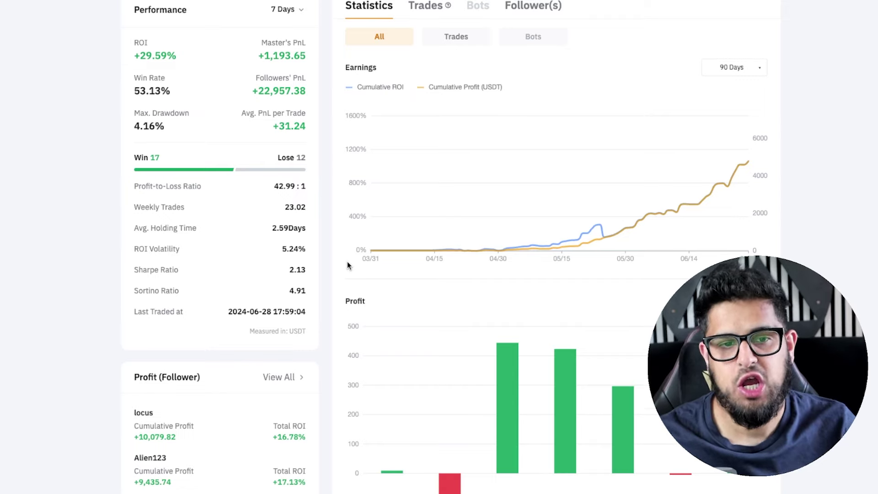
scroll(348, 264, "down", 1)
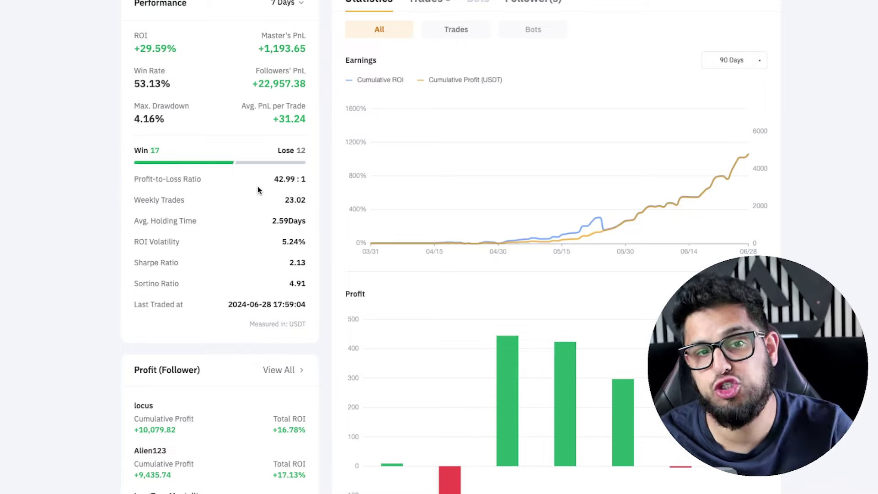
left_click_drag(134, 179, 297, 187)
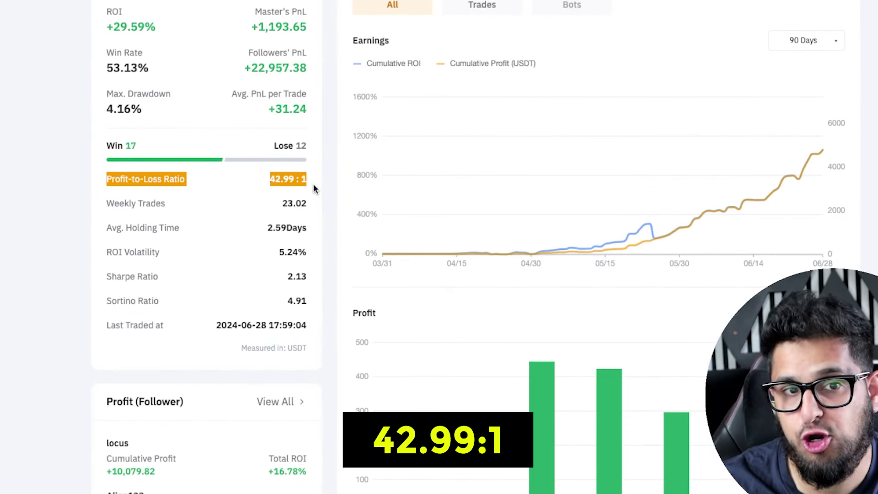
left_click(327, 187)
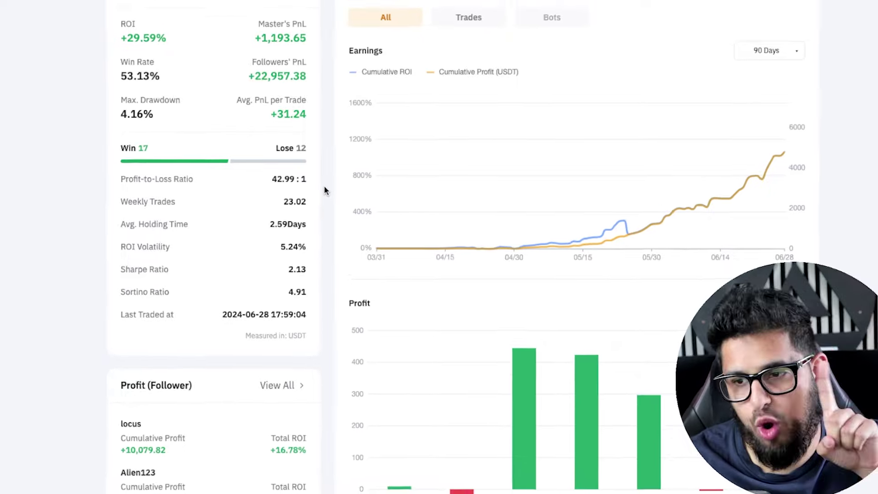
scroll(323, 189, "down", 1)
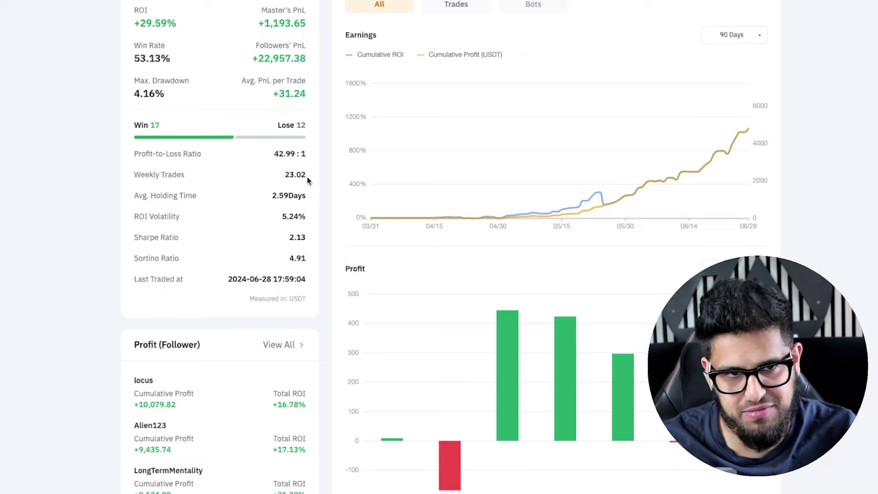
left_click_drag(278, 179, 304, 178)
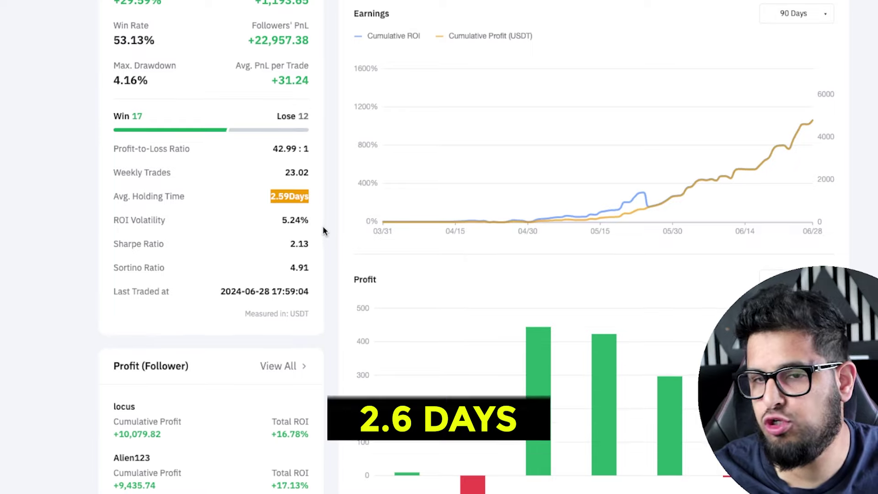
left_click(325, 236)
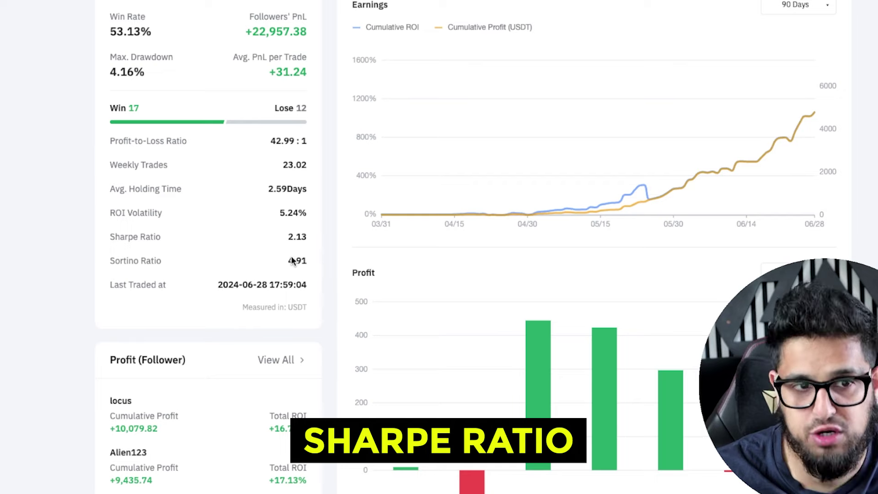
scroll(322, 276, "down", 1)
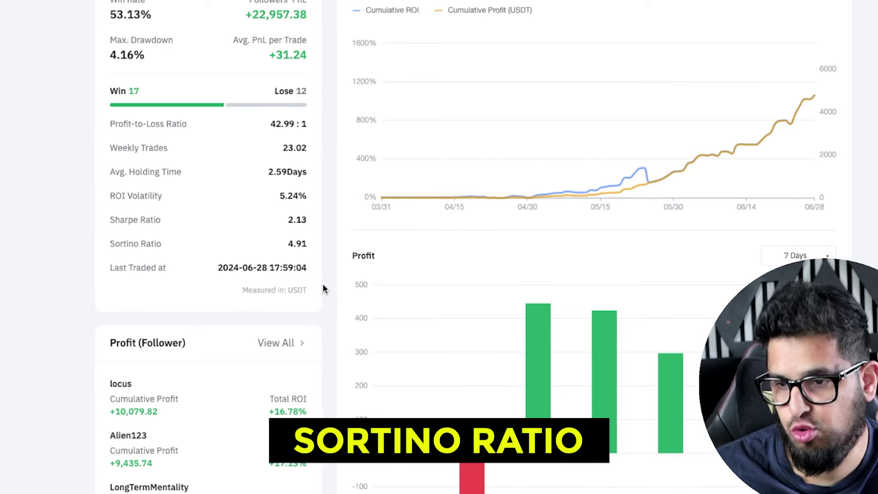
scroll(324, 288, "down", 4)
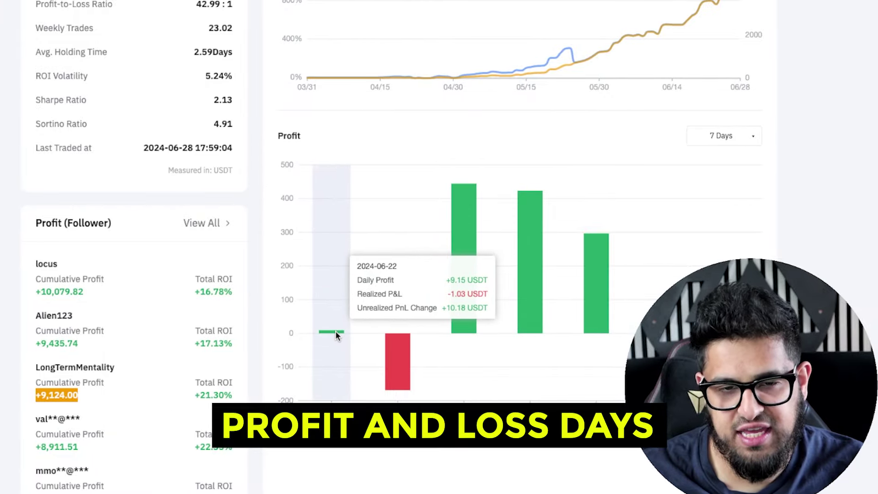
Step: Switch the INTELLIGENT INVESTOR AI Profit chart period from 7 Days to 90 Days
mouse_move(378, 353)
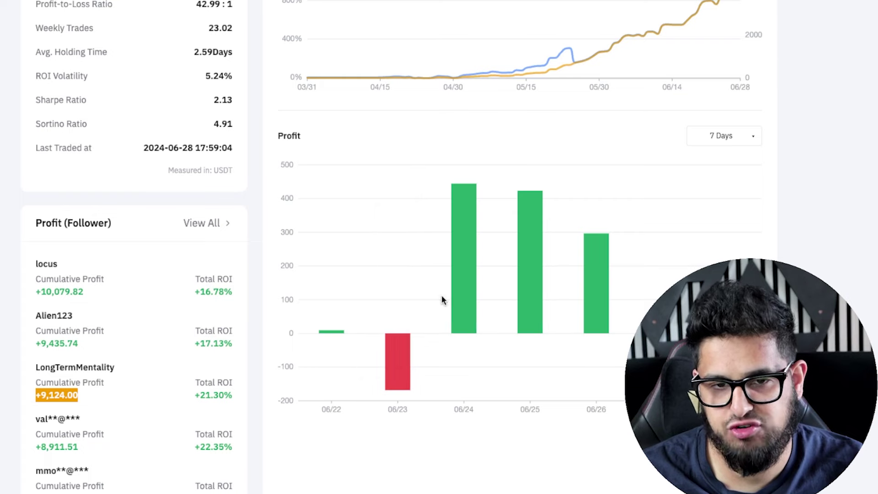
mouse_move(452, 274)
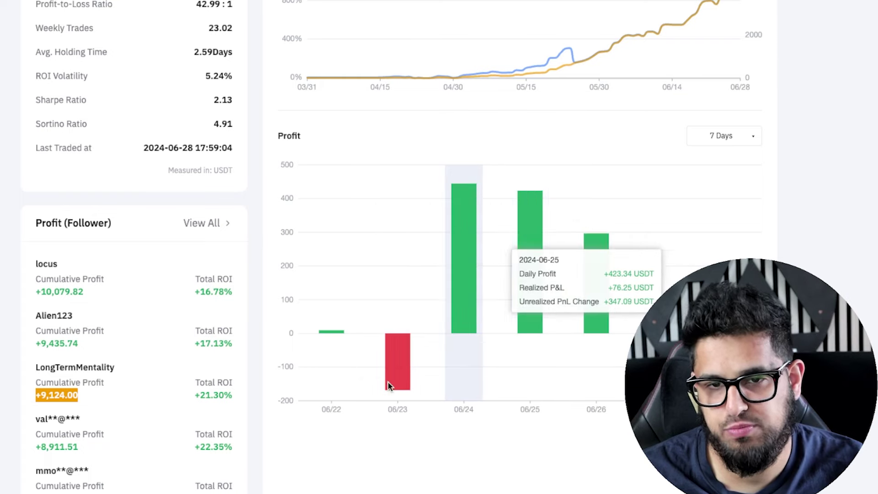
scroll(560, 334, "down", 1)
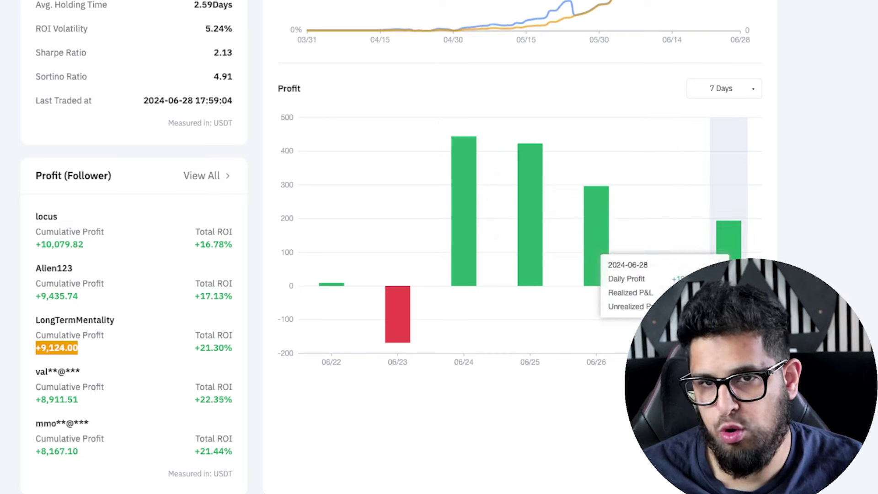
scroll(768, 118, "up", 1)
left_click(749, 105)
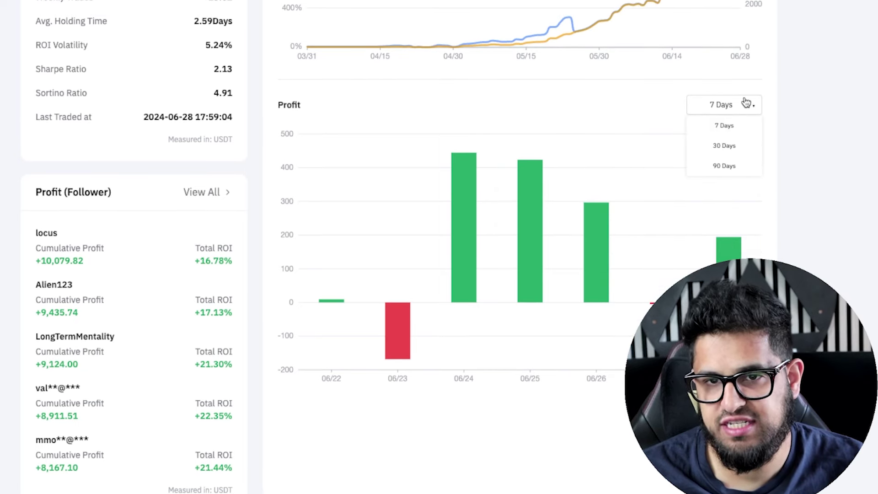
left_click(726, 166)
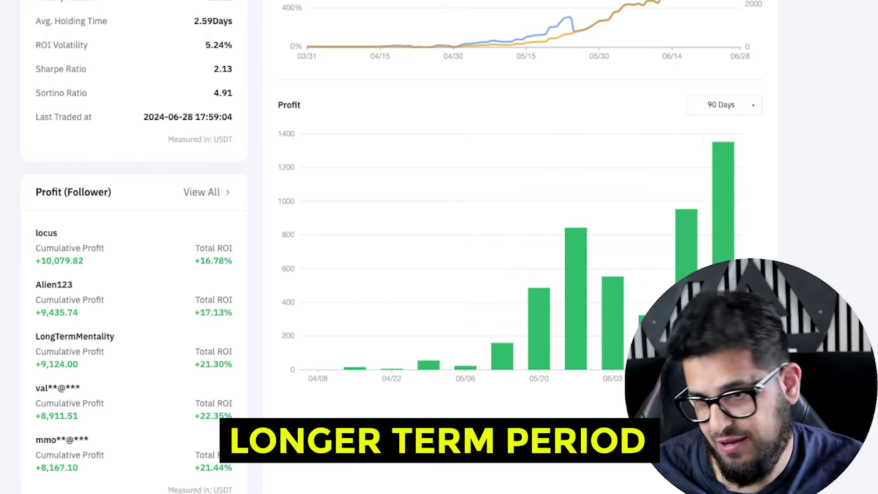
scroll(639, 481, "up", 10)
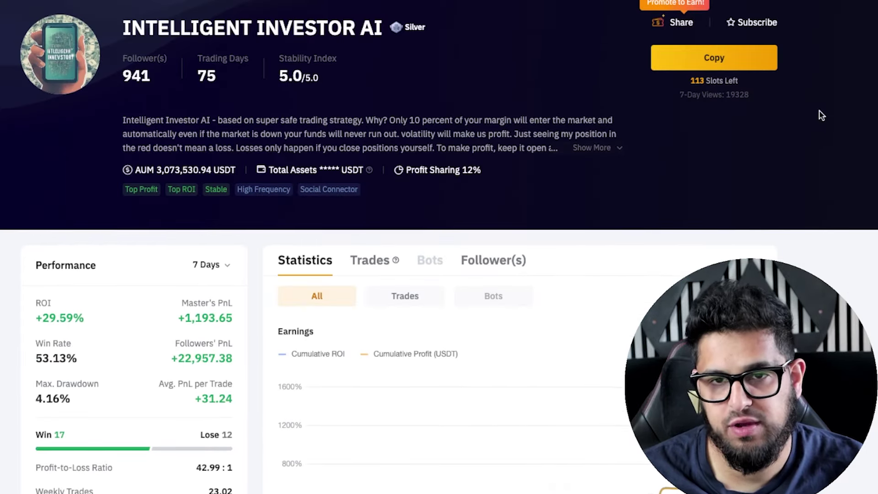
Step: Open the Copy dialog for the INTELLIGENT INVESTOR AI master trader
left_click(761, 60)
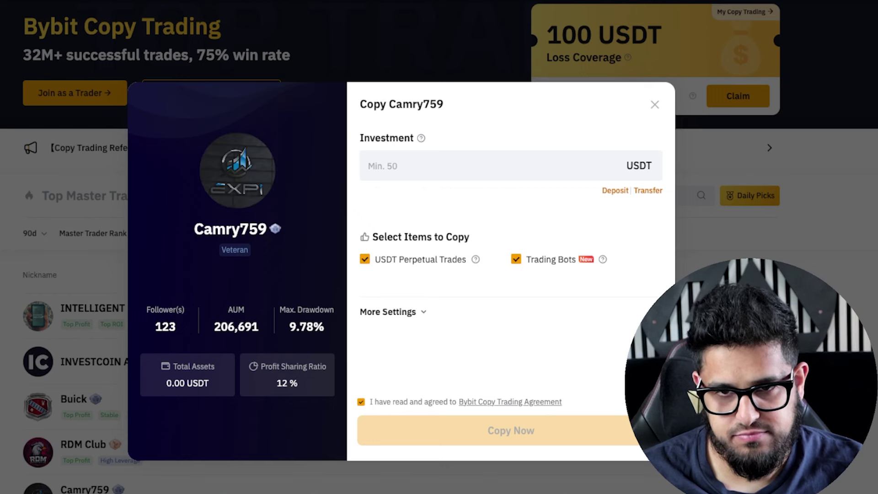
Step: Enter a 1000 USDT investment, expand More Settings, and set the per-order stop-loss ratio to 0%
left_click(523, 167)
type("1000")
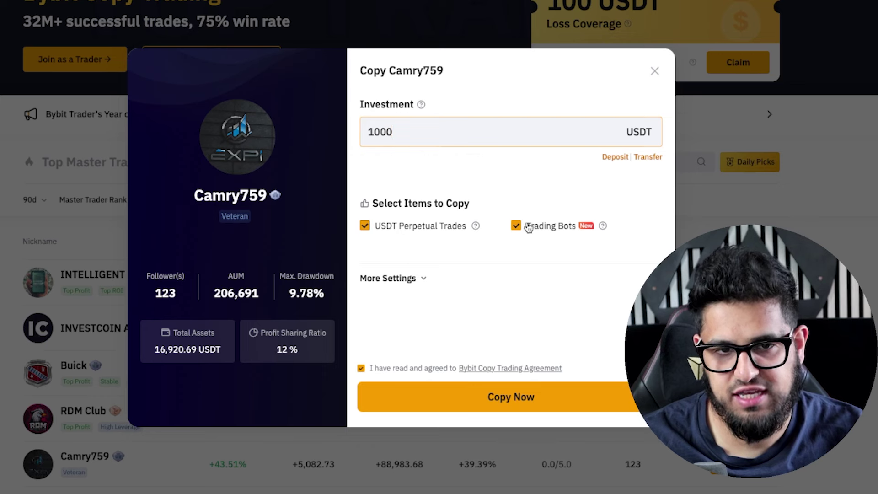
left_click(389, 279)
scroll(390, 283, "down", 5)
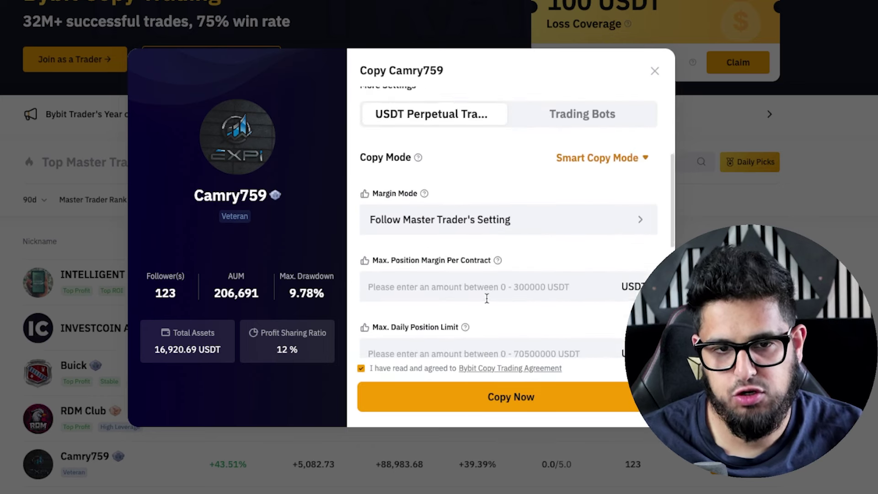
scroll(394, 280, "up", 1)
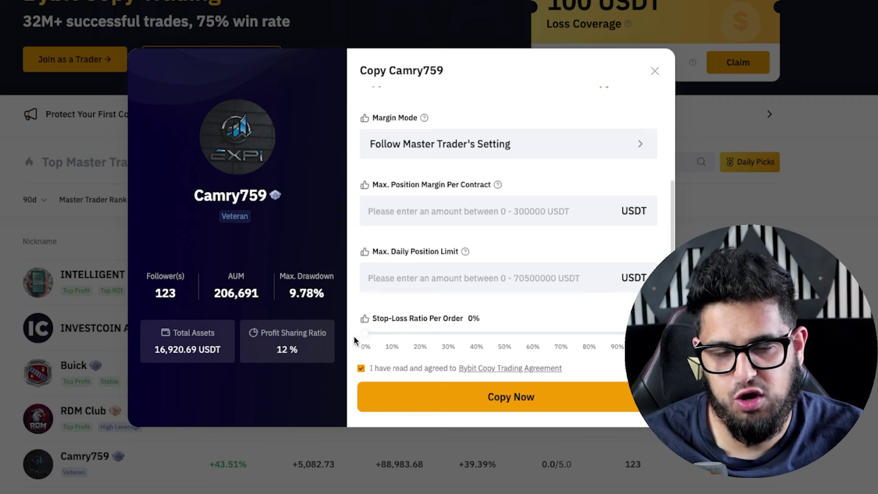
scroll(354, 336, "down", 3)
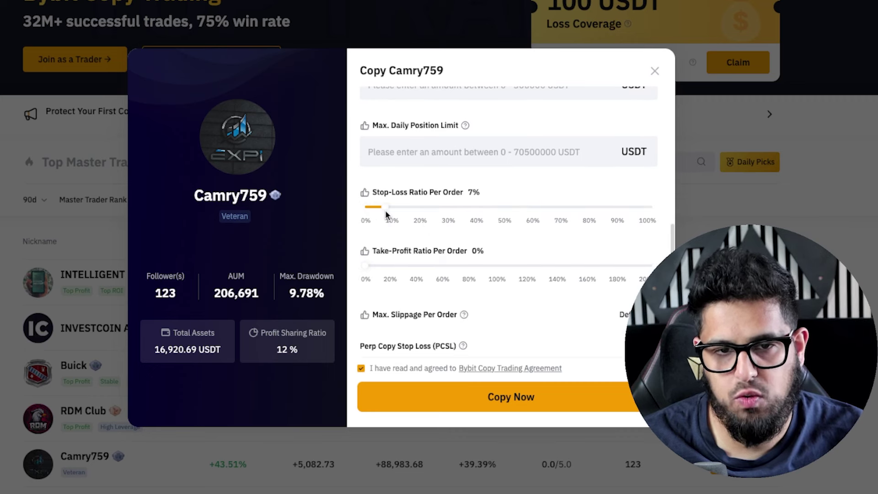
left_click_drag(386, 210, 380, 211)
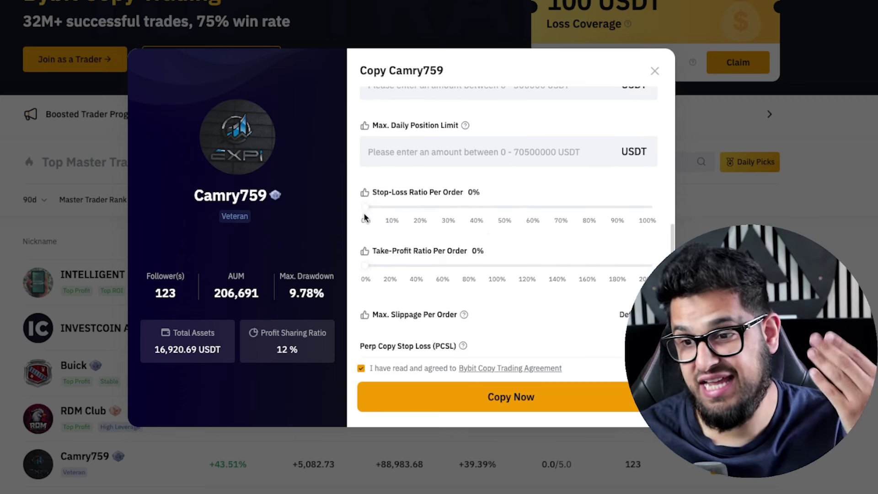
scroll(491, 235, "down", 1)
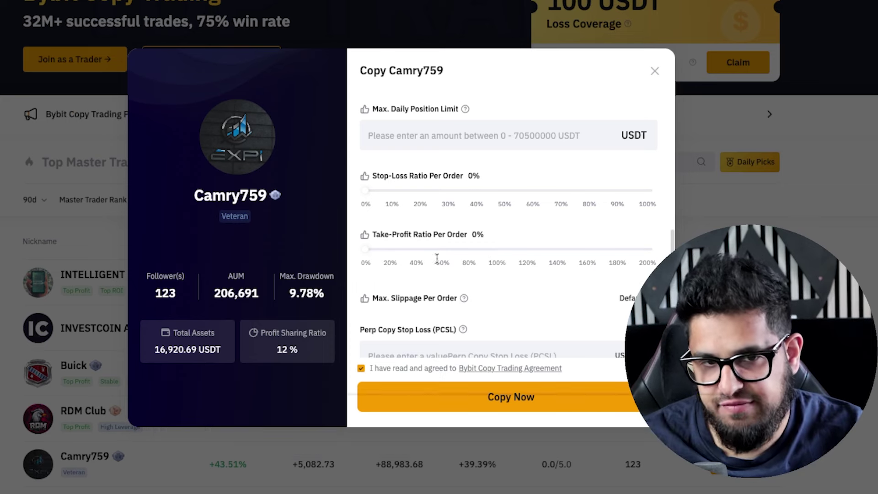
scroll(460, 255, "down", 3)
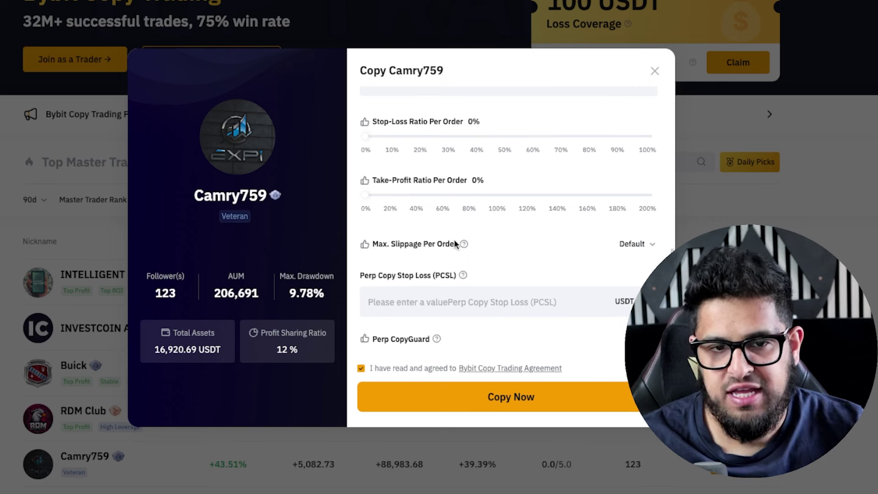
Step: Change Max. Slippage Per Order from Default to Custom at 0.6%
left_click(632, 245)
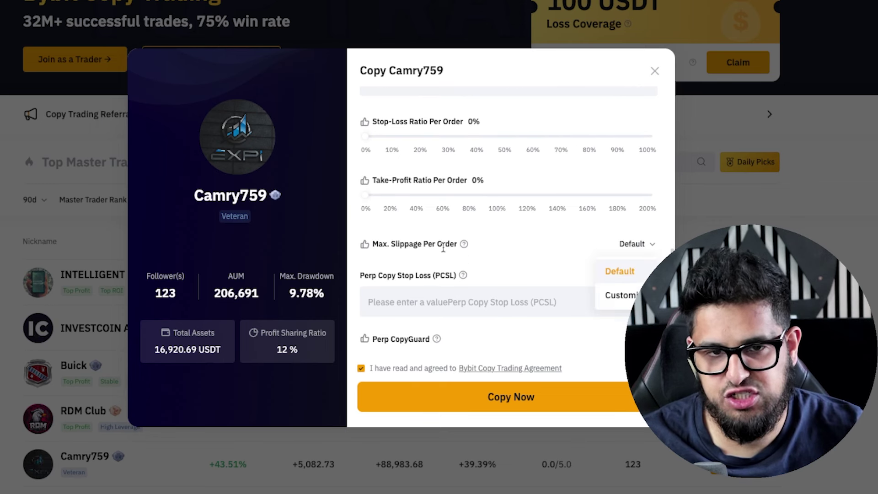
left_click(618, 294)
scroll(548, 263, "down", 2)
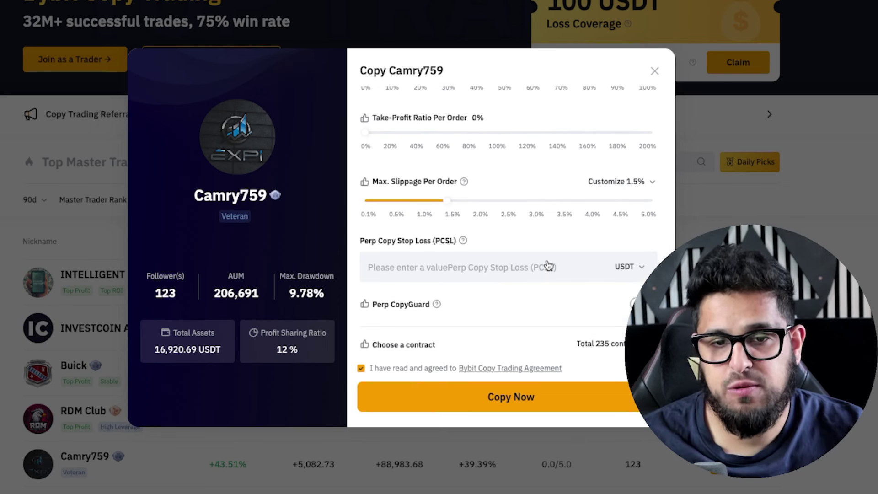
scroll(547, 259, "up", 1)
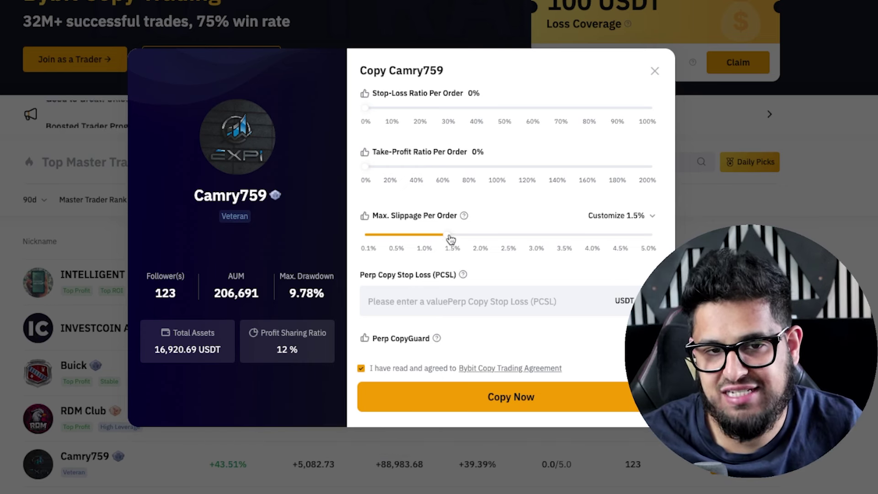
left_click_drag(450, 237, 401, 239)
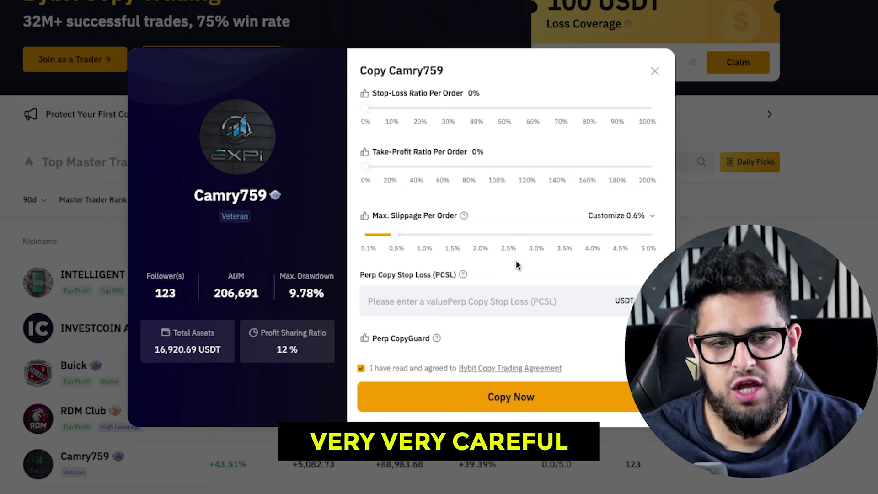
scroll(516, 260, "down", 1)
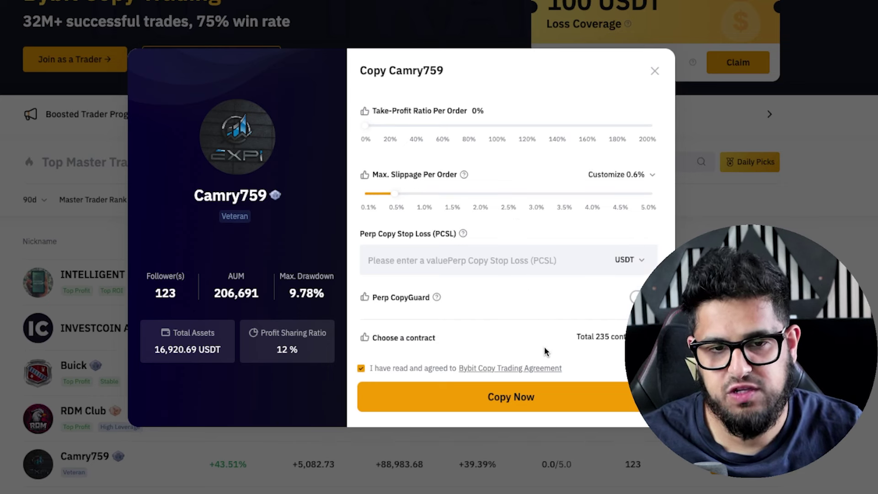
Step: Deselect LTCUSDT and other unwanted contracts from copying, then return to the copy form
left_click(612, 340)
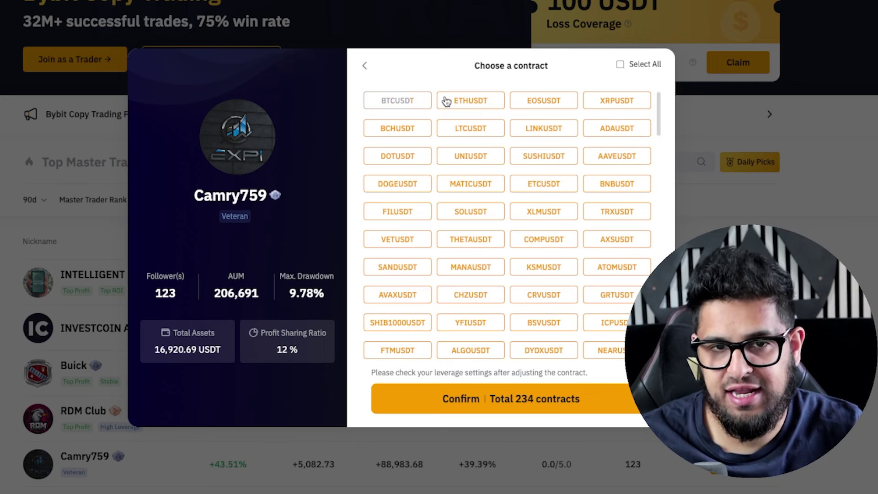
left_click(474, 132)
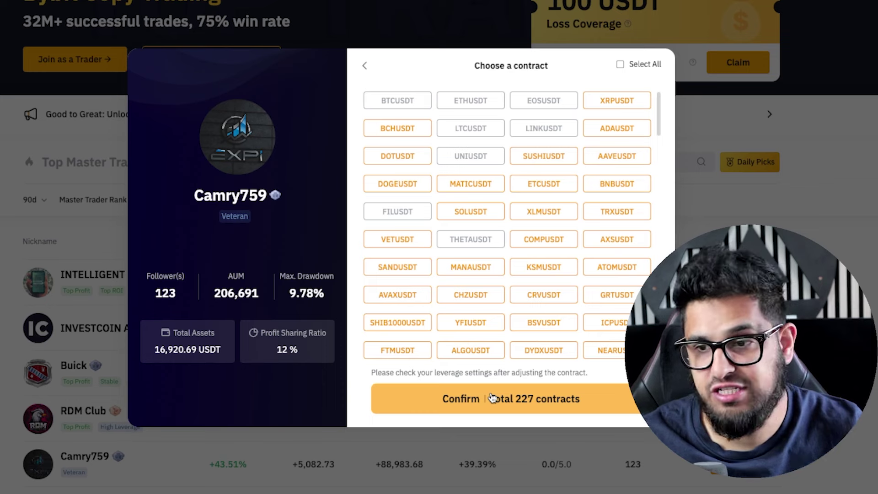
left_click(365, 66)
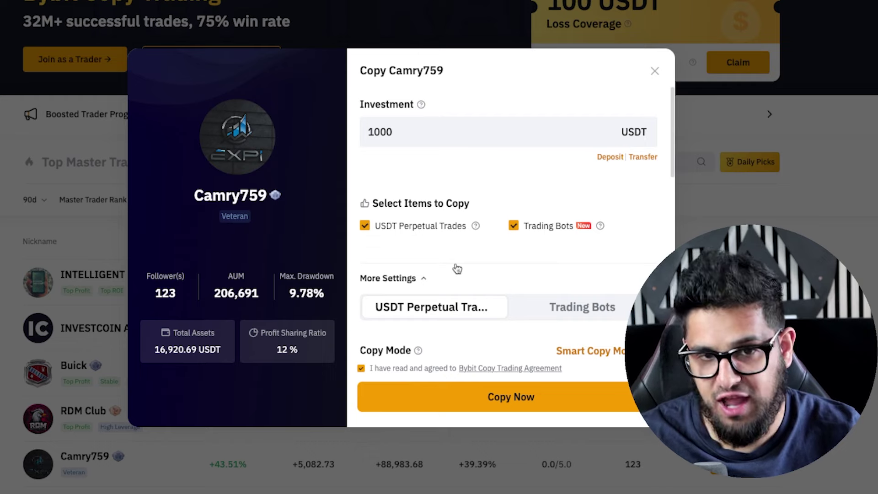
Step: Set the Max. Daily Position Limit to 500 USDT
scroll(490, 346, "down", 8)
scroll(489, 347, "up", 4)
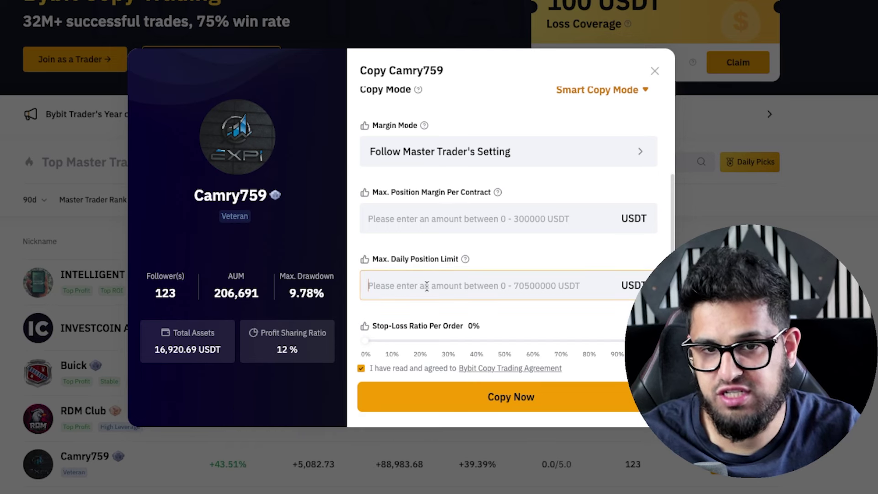
type("1")
key("BackSpace")
key("BackSpace")
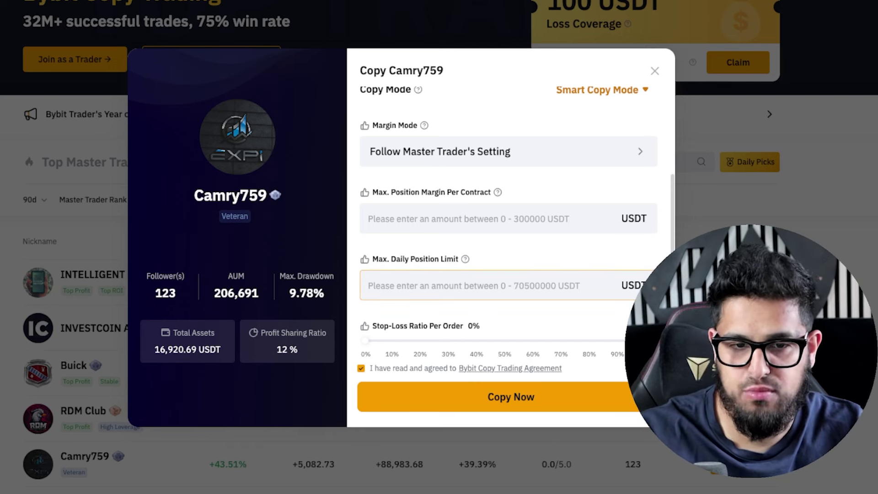
type("500")
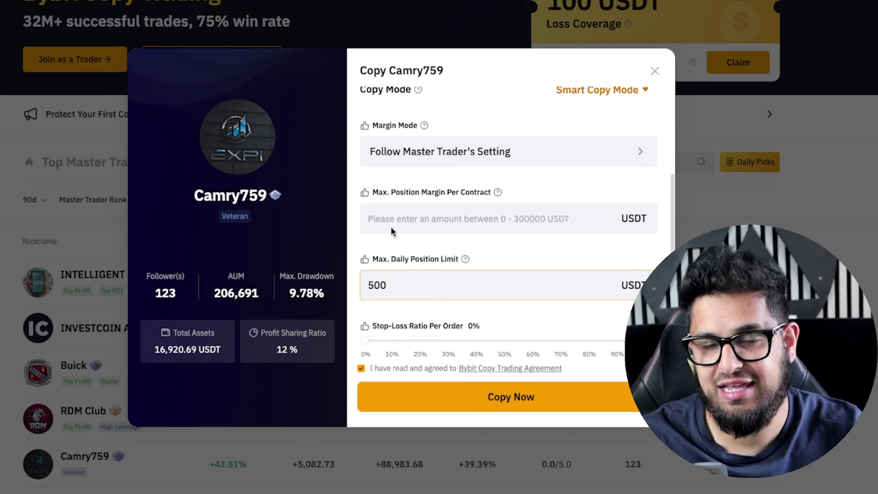
mouse_move(466, 259)
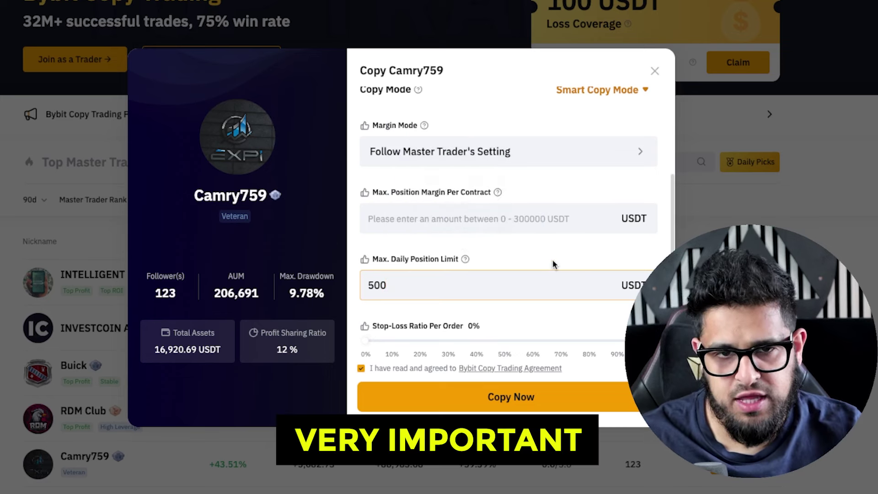
scroll(553, 264, "up", 3)
scroll(521, 309, "down", 1)
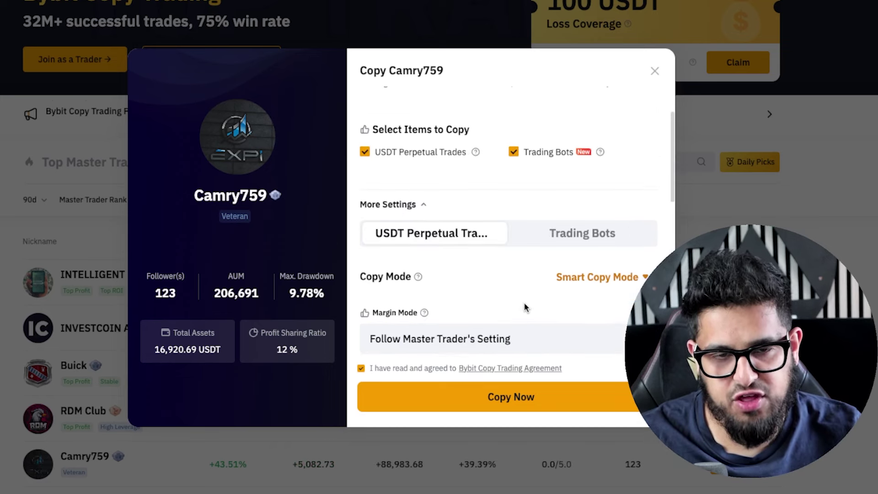
Step: Set Margin Mode to Isolated Margin and go back to the main copy form
left_click(484, 303)
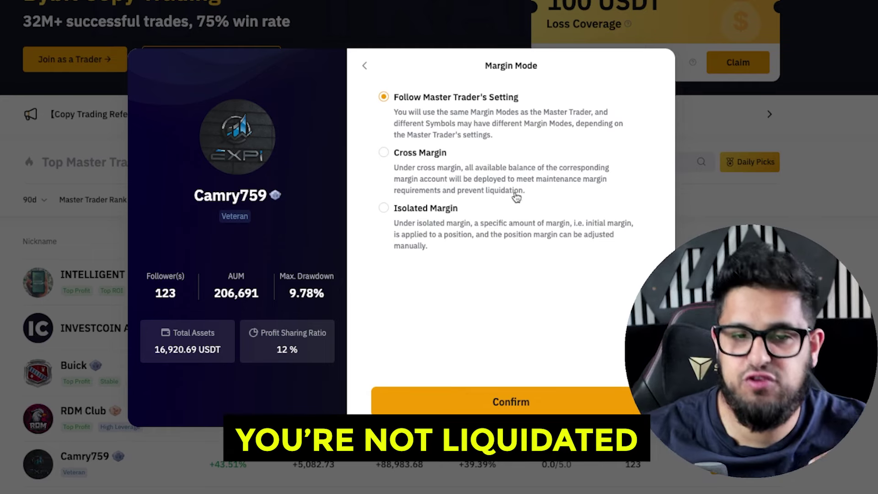
left_click(470, 232)
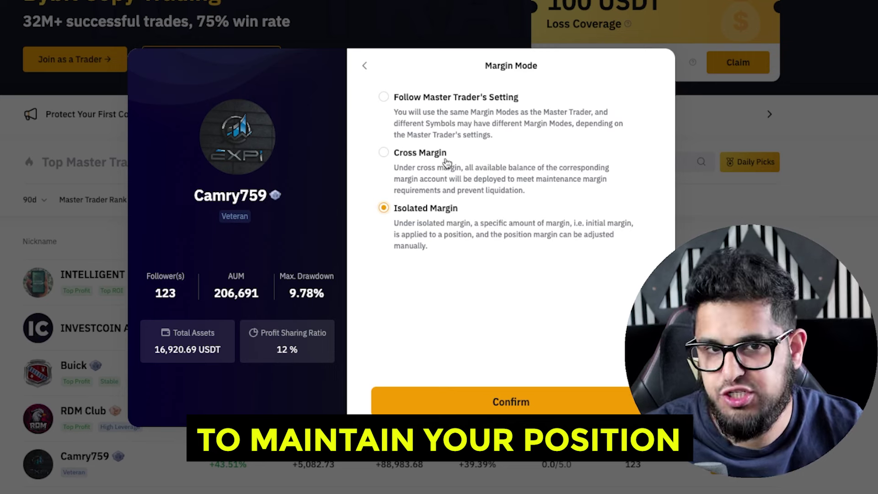
left_click(365, 67)
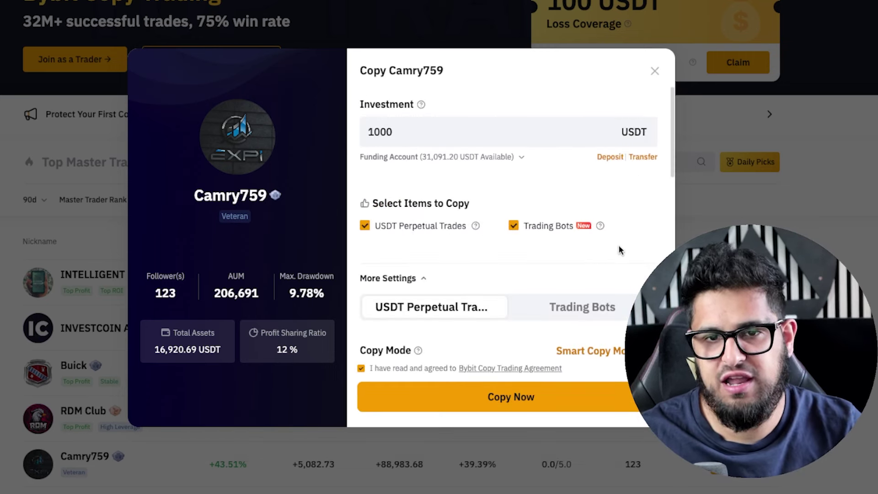
scroll(616, 265, "down", 10)
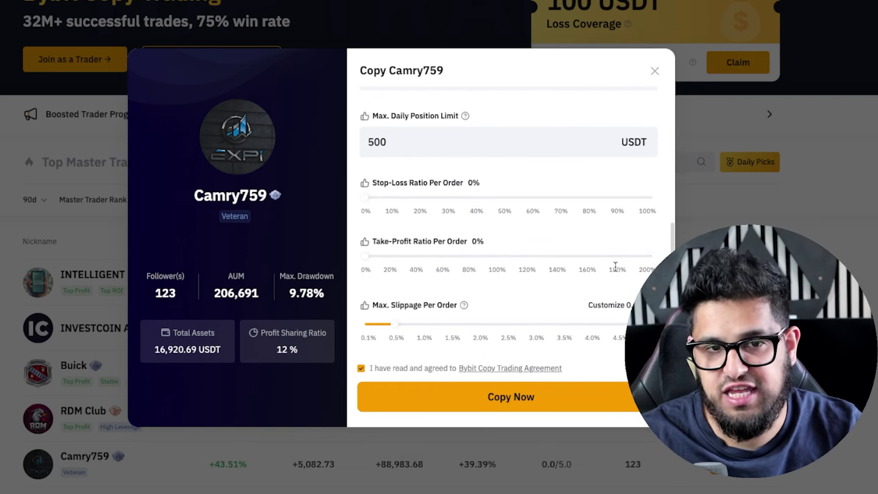